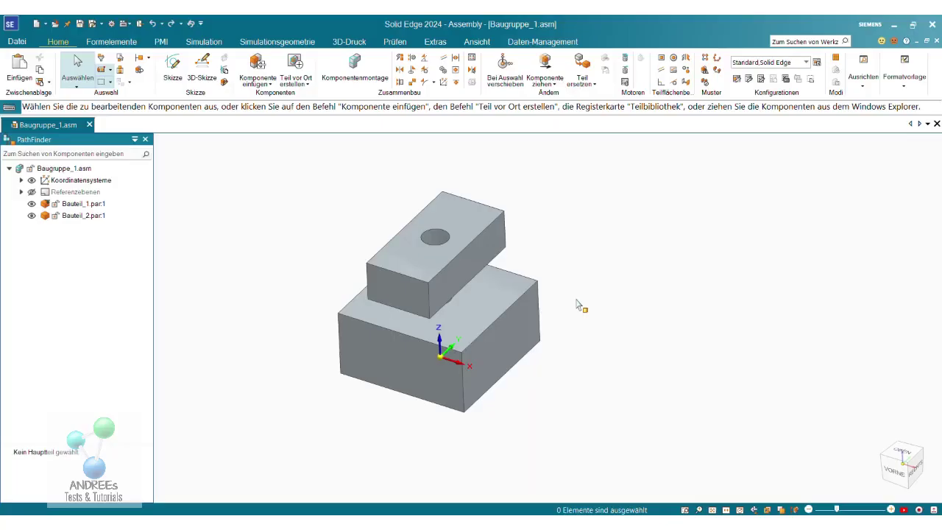
Step: Zoom and orbit the assembly to a new viewing angle
{"action": "scroll", "coordinate": [582, 305], "scroll_direction": "up", "scroll_amount": 1}
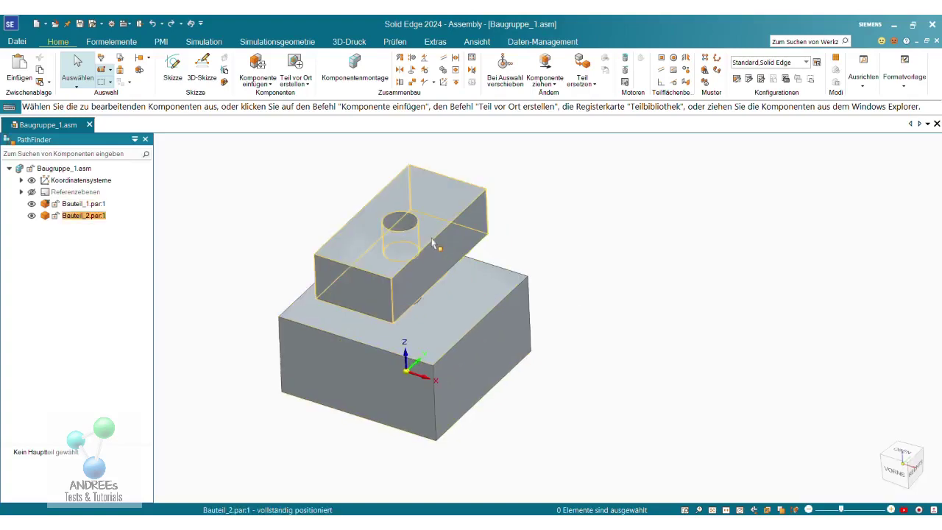
{"action": "middle_click_drag", "start_coordinate": [623, 332], "coordinate": [611, 315]}
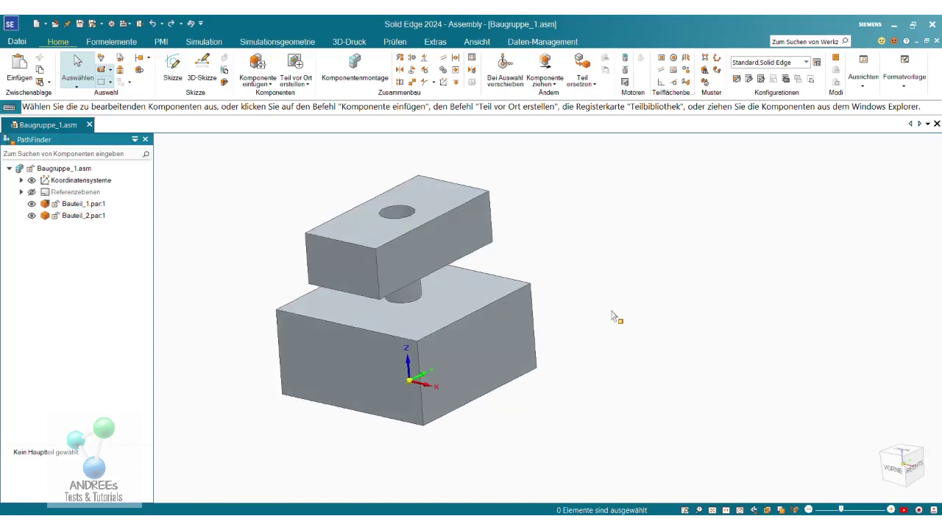
{"action": "middle_click_drag", "start_coordinate": [611, 315], "coordinate": [618, 330]}
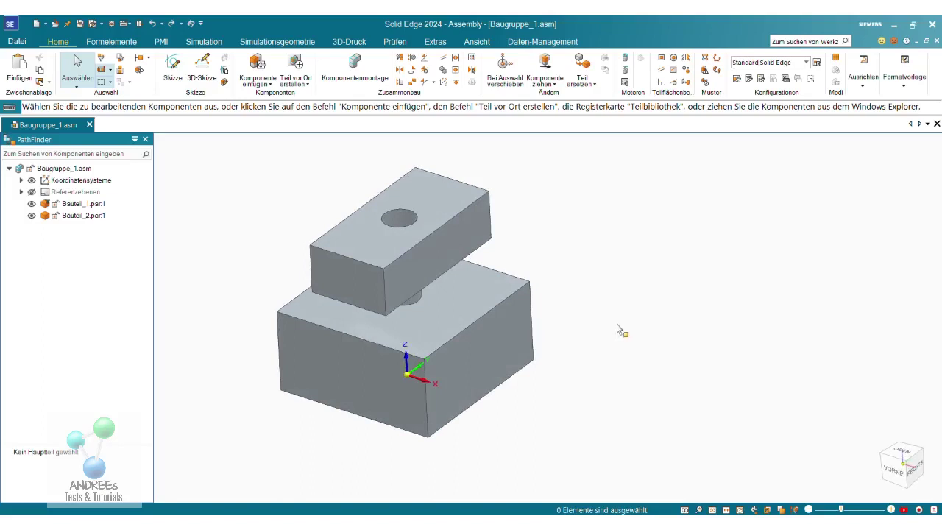
Step: Select and deselect Bauteil_2, then open the Teil ersetzen options list
{"action": "left_click", "coordinate": [465, 222]}
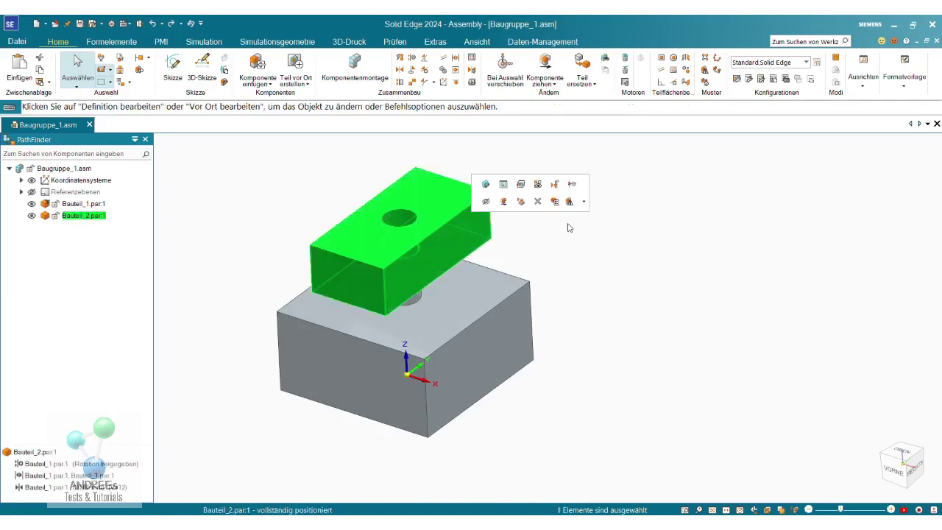
{"action": "key", "text": "Escape"}
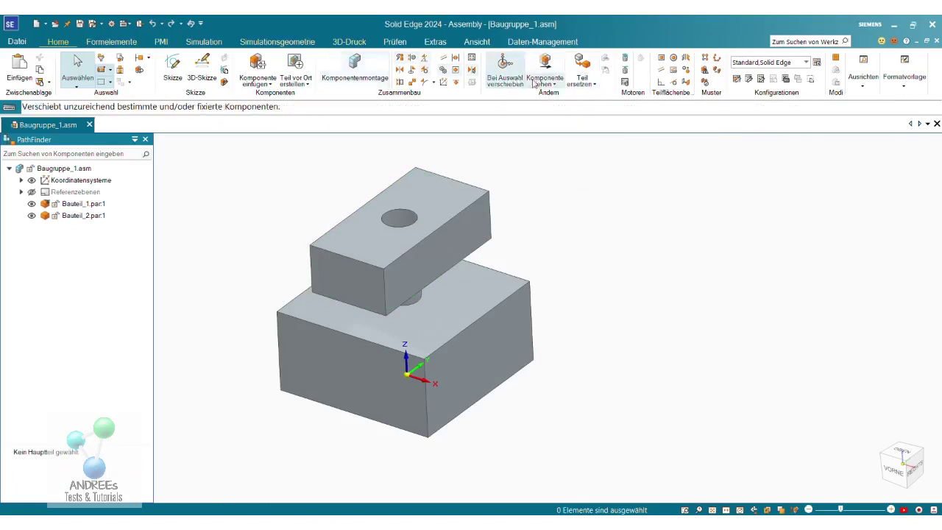
{"action": "left_click", "coordinate": [576, 84]}
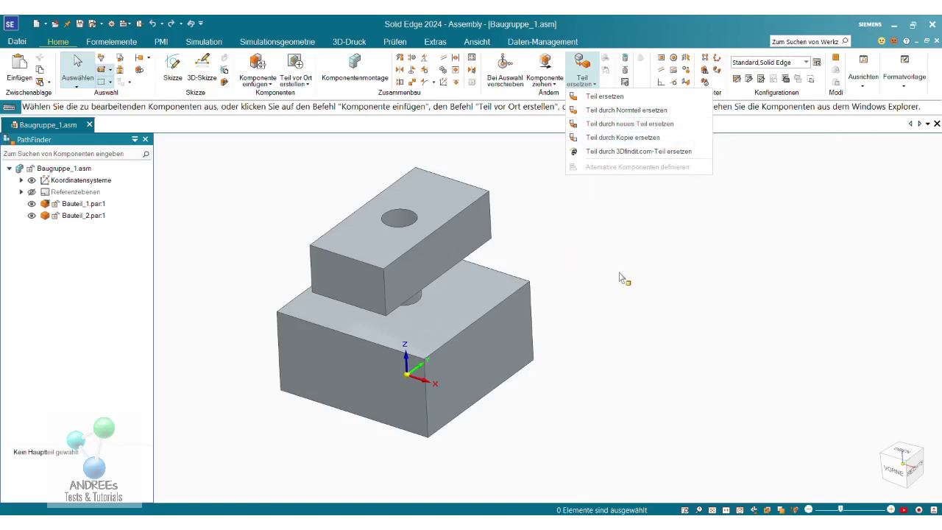
Step: Replace Bauteil_2 with Bauteil_3.par, deleting the affected relationships
{"action": "left_click", "coordinate": [610, 96]}
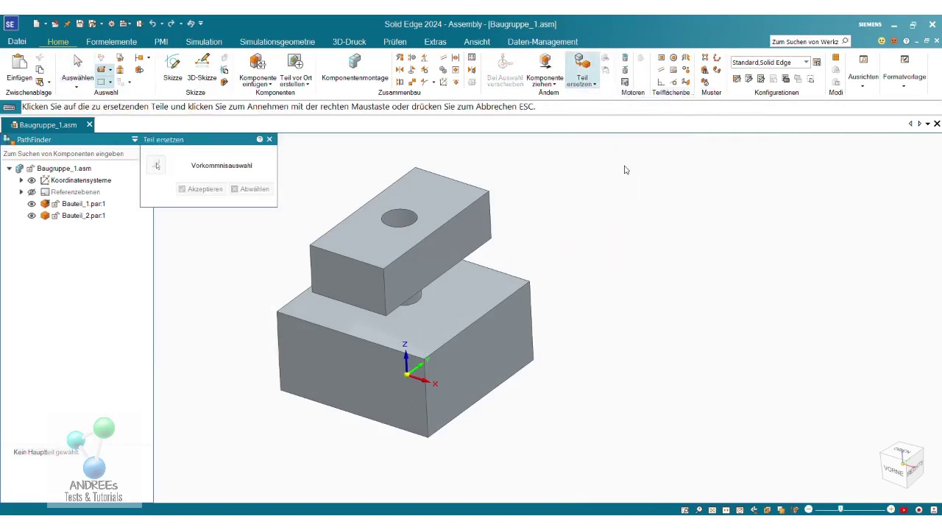
{"action": "left_click", "coordinate": [467, 208]}
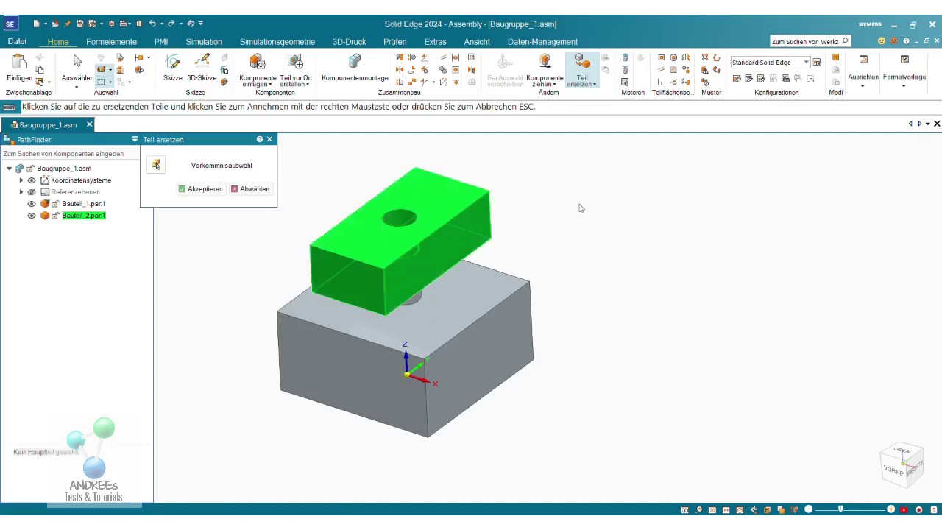
{"action": "left_click", "coordinate": [190, 190]}
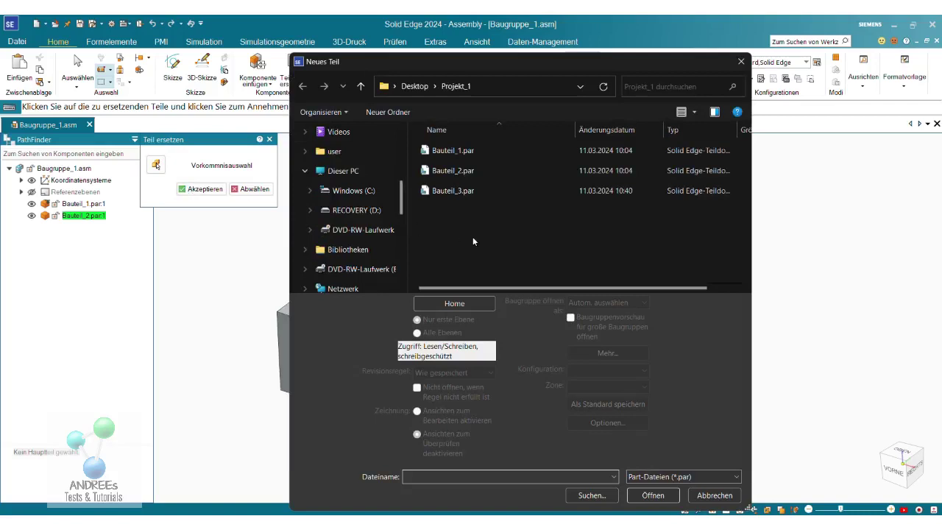
{"action": "left_click", "coordinate": [453, 193]}
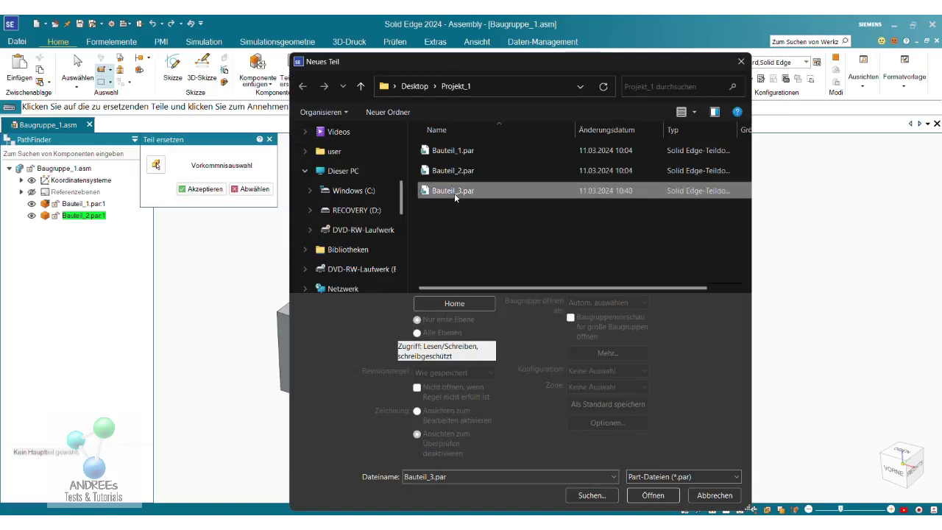
{"action": "left_click", "coordinate": [653, 495]}
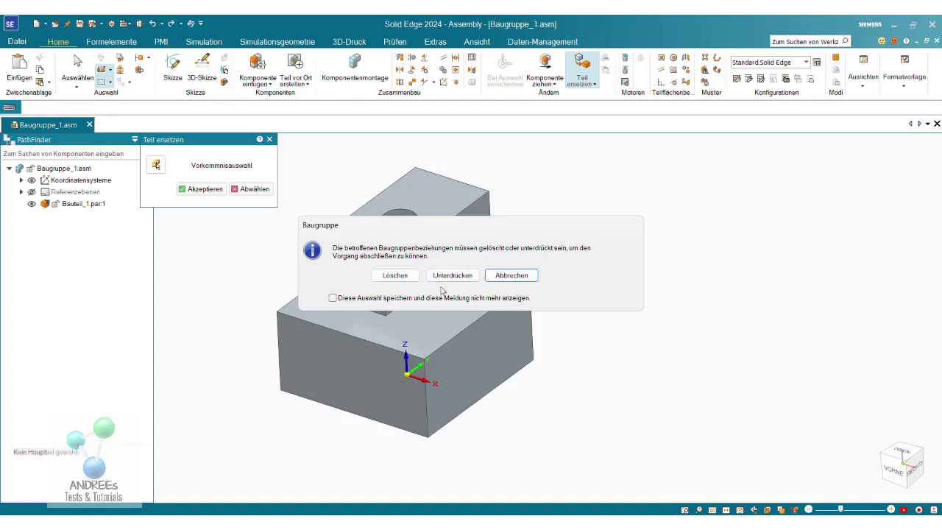
{"action": "left_click", "coordinate": [395, 275]}
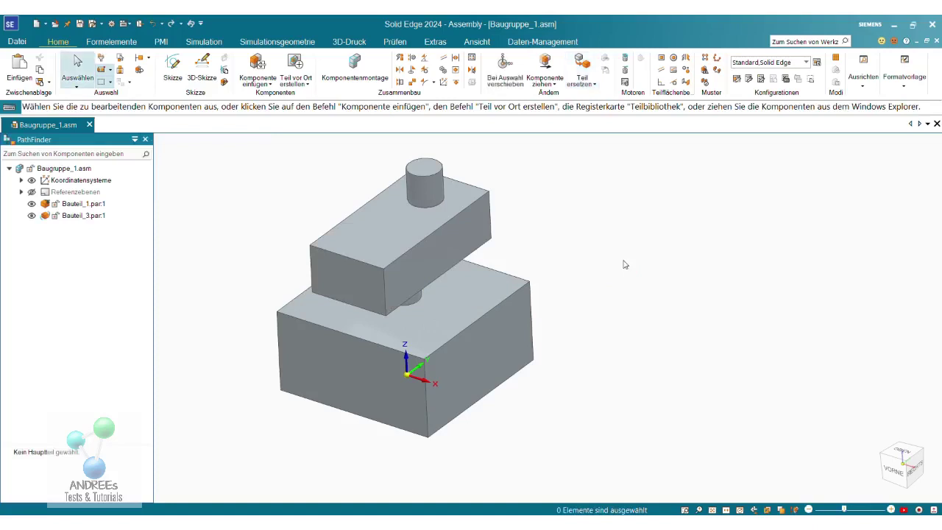
{"action": "middle_click_drag", "start_coordinate": [651, 395], "coordinate": [618, 326]}
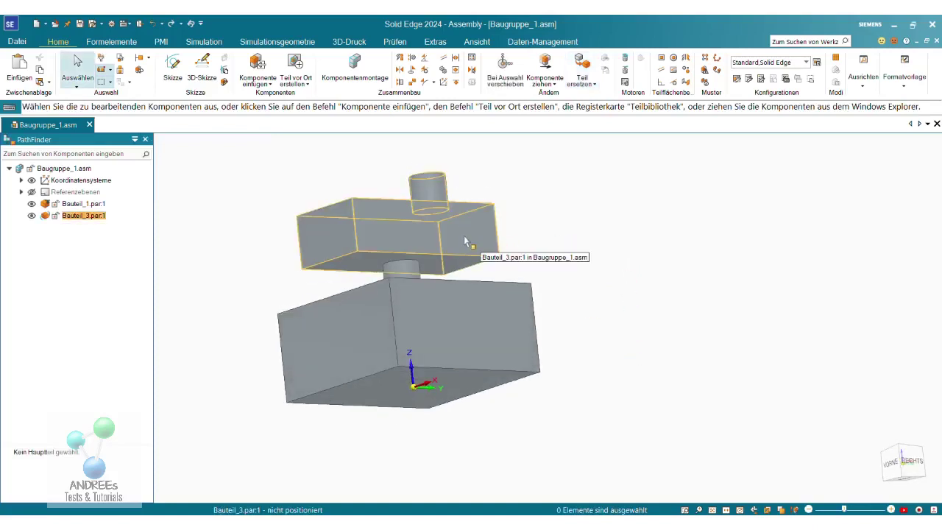
{"action": "middle_click_drag", "start_coordinate": [594, 255], "coordinate": [609, 317]}
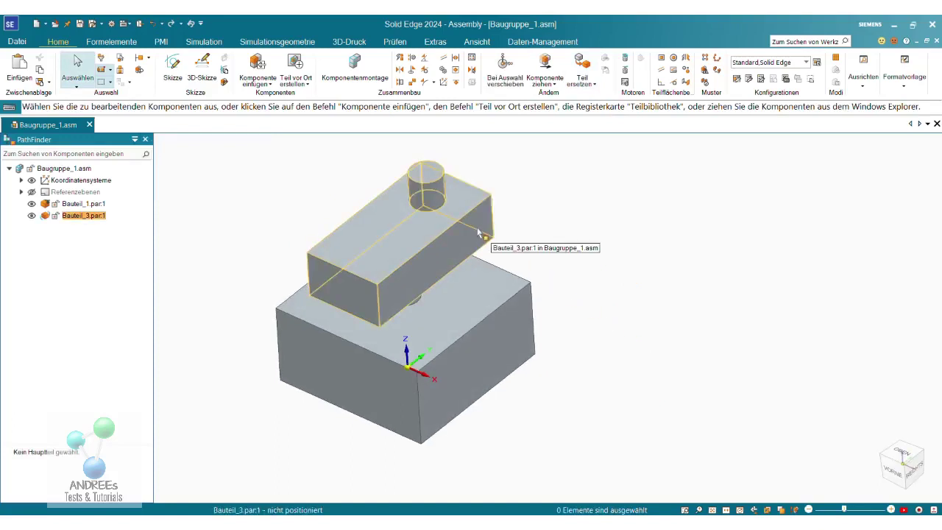
{"action": "middle_click_drag", "start_coordinate": [697, 379], "coordinate": [672, 328]}
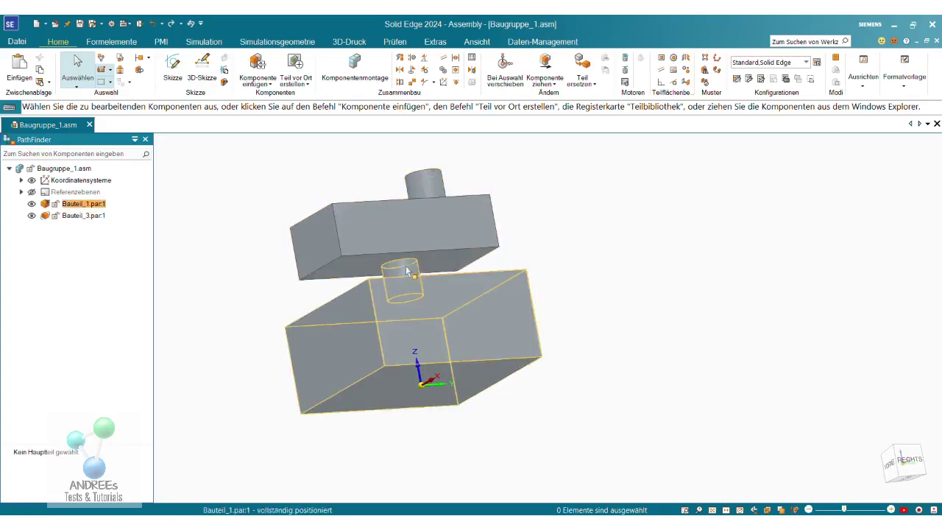
{"action": "middle_click_drag", "start_coordinate": [608, 275], "coordinate": [637, 343]}
{"action": "scroll", "coordinate": [516, 433], "scroll_direction": "up", "scroll_amount": 1}
{"action": "scroll", "coordinate": [516, 424], "scroll_direction": "up", "scroll_amount": 1}
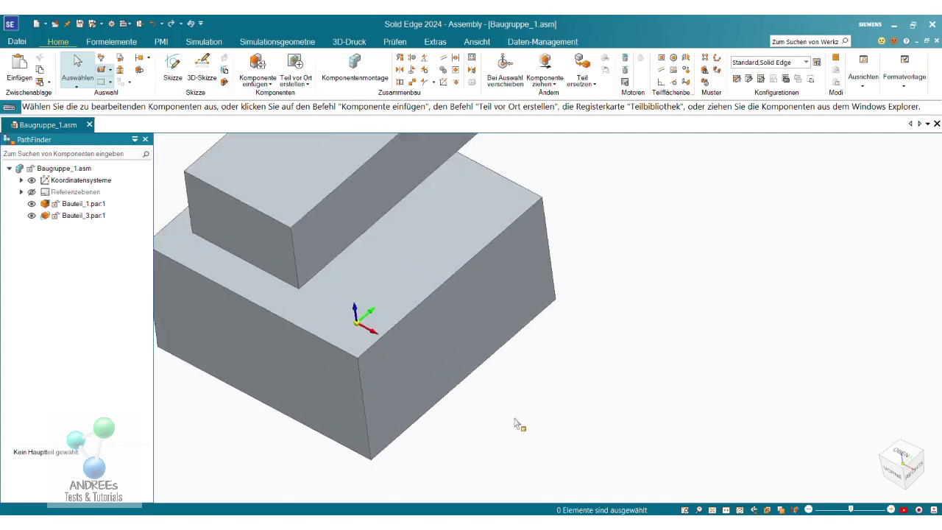
{"action": "scroll", "coordinate": [517, 425], "scroll_direction": "up", "scroll_amount": 2}
{"action": "scroll", "coordinate": [516, 425], "scroll_direction": "down", "scroll_amount": 2}
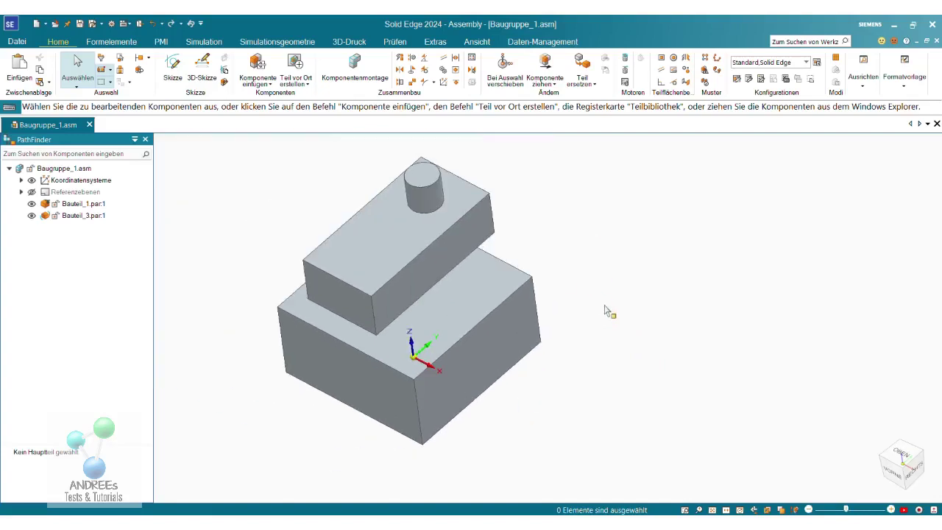
{"action": "scroll", "coordinate": [609, 323], "scroll_direction": "down", "scroll_amount": 1}
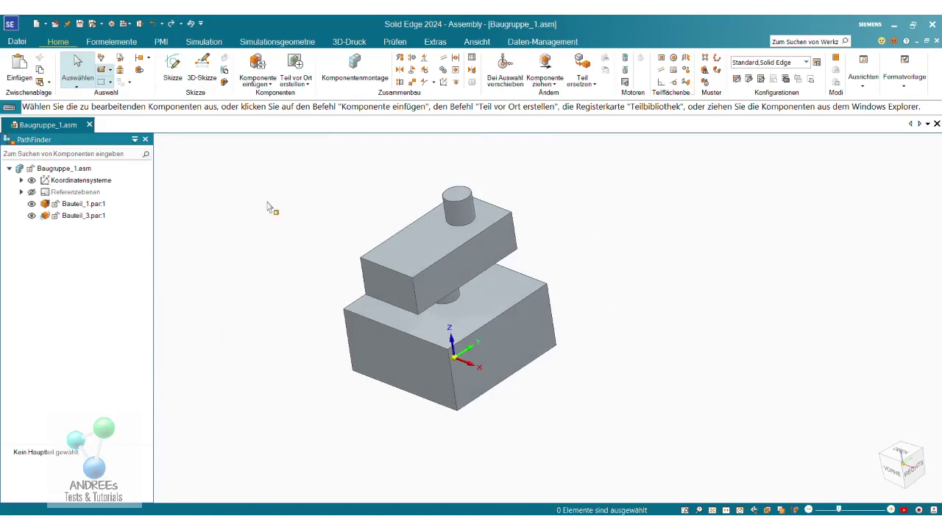
{"action": "left_click", "coordinate": [399, 251]}
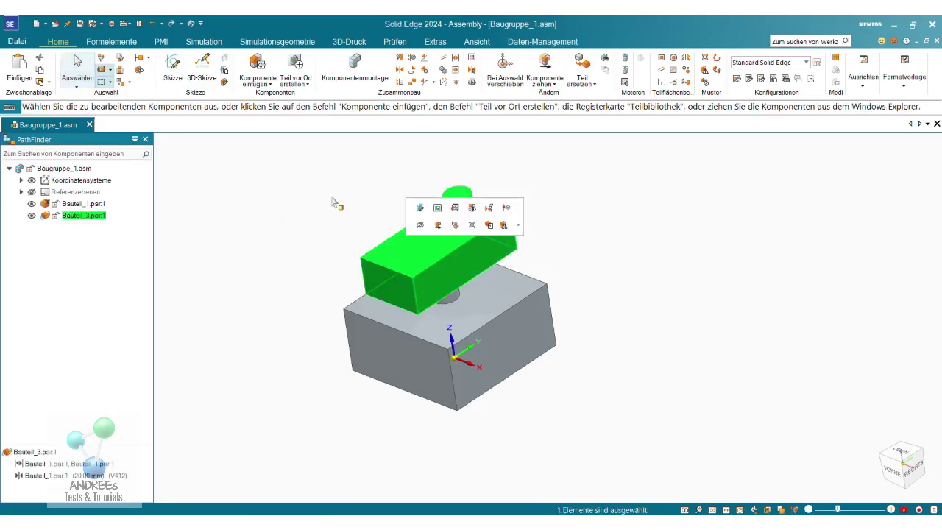
{"action": "left_click", "coordinate": [729, 276]}
{"action": "key", "text": "ctrl+v"}
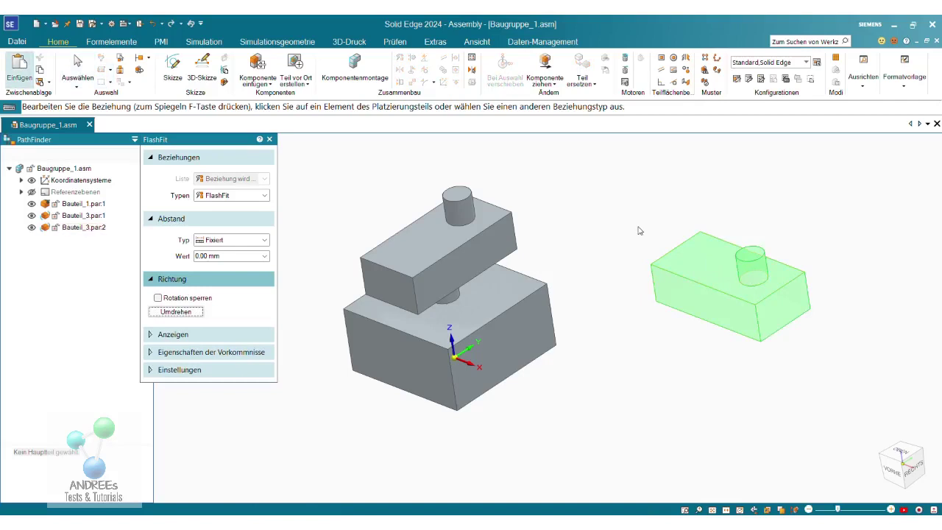
{"action": "key", "text": "ctrl+v"}
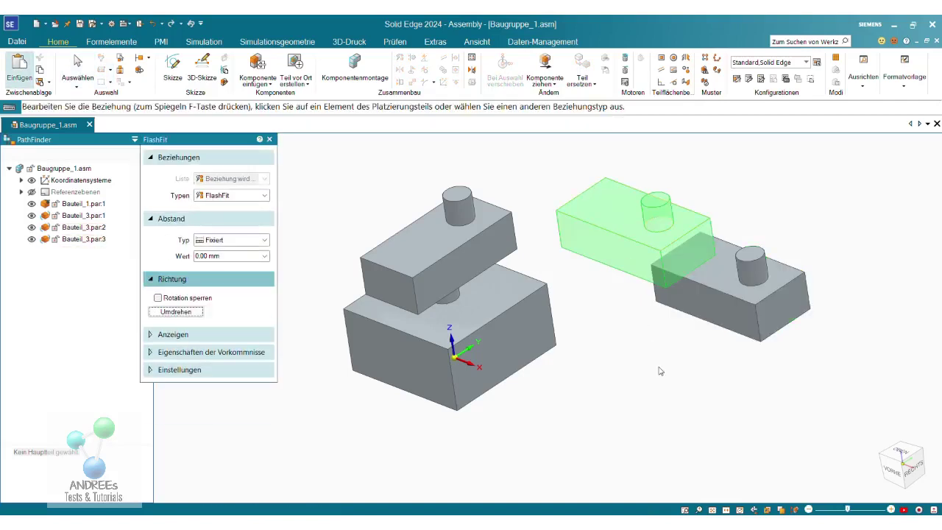
{"action": "left_click", "coordinate": [272, 140]}
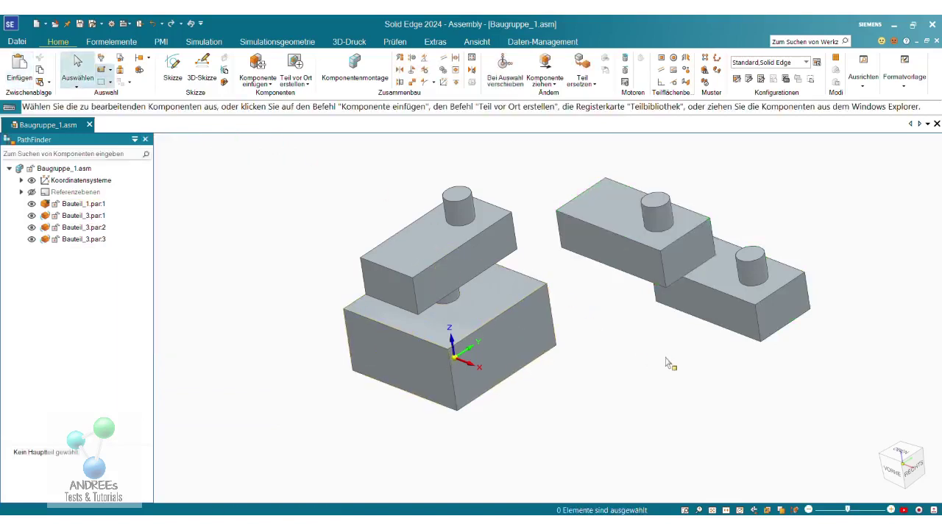
{"action": "mouse_move", "coordinate": [695, 382]}
{"action": "middle_mouse_down"}
{"action": "mouse_move", "coordinate": [679, 336]}
{"action": "mouse_move", "coordinate": [678, 383]}
{"action": "middle_mouse_up"}
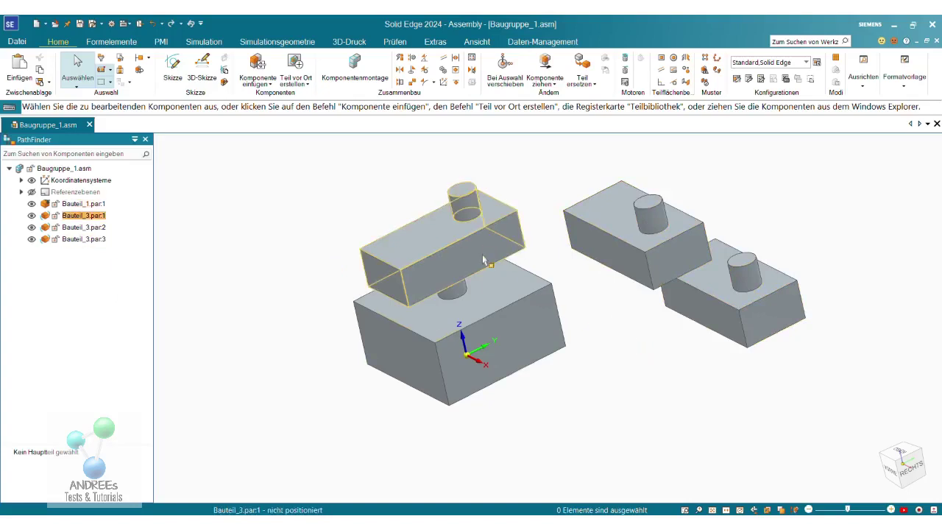
Step: Open the Bauteil_3.par:3 copy and edit the profile of its Skizze 2
{"action": "double_click", "coordinate": [736, 297]}
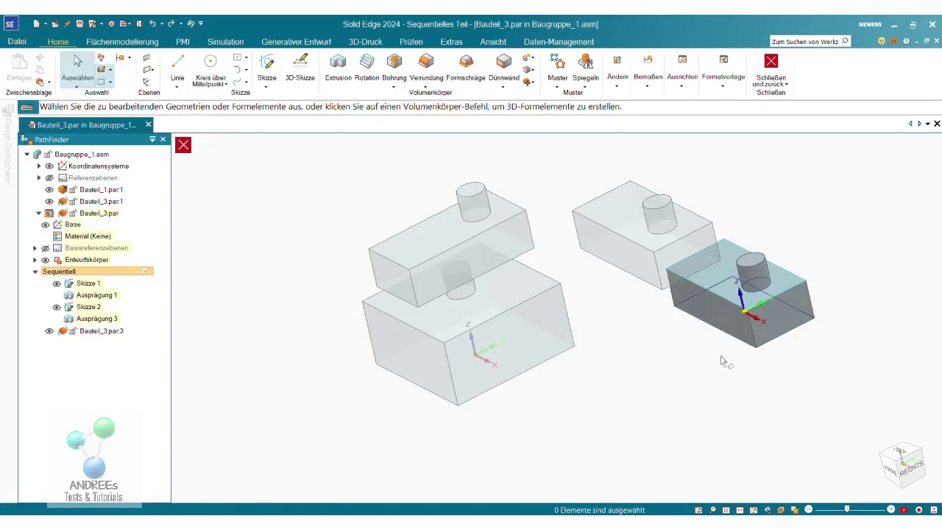
{"action": "scroll", "coordinate": [791, 293], "scroll_direction": "up", "scroll_amount": 2}
{"action": "scroll", "coordinate": [819, 254], "scroll_direction": "up", "scroll_amount": 2}
{"action": "scroll", "coordinate": [819, 254], "scroll_direction": "down", "scroll_amount": 2}
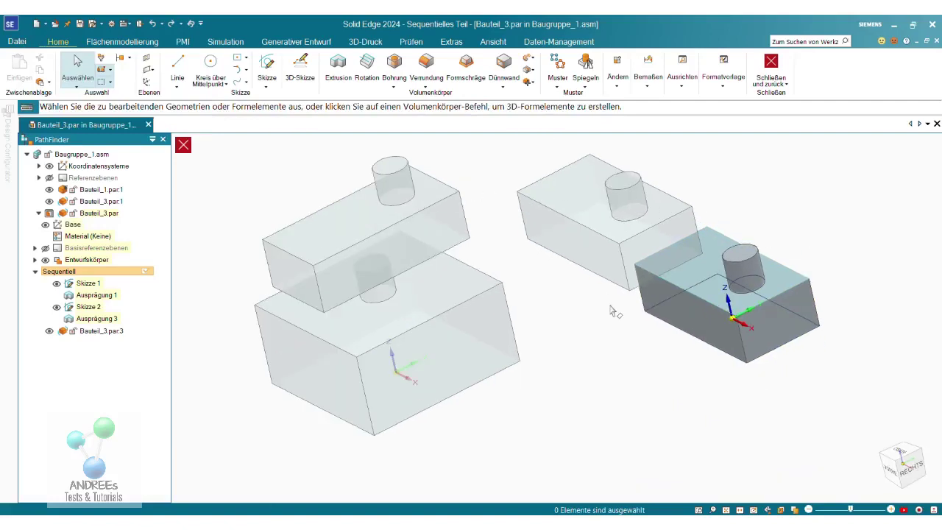
{"action": "left_click", "coordinate": [91, 309]}
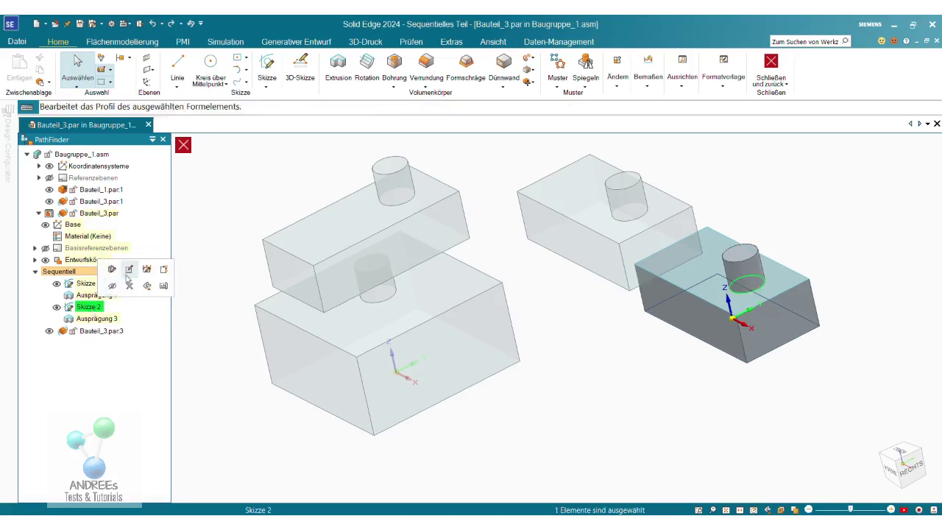
{"action": "left_click", "coordinate": [129, 271]}
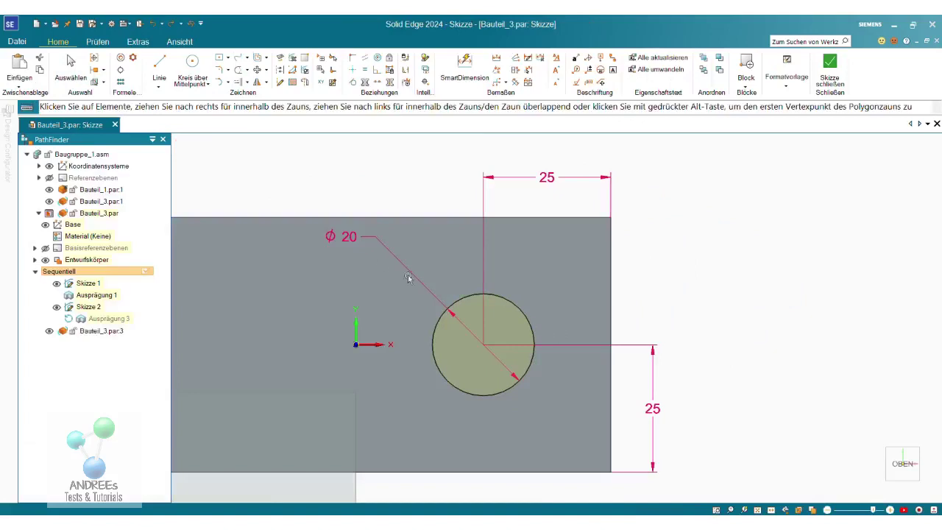
Step: Change the pin circle dimension from Ø20 to Ø30 and close the sketch
{"action": "left_click", "coordinate": [351, 239]}
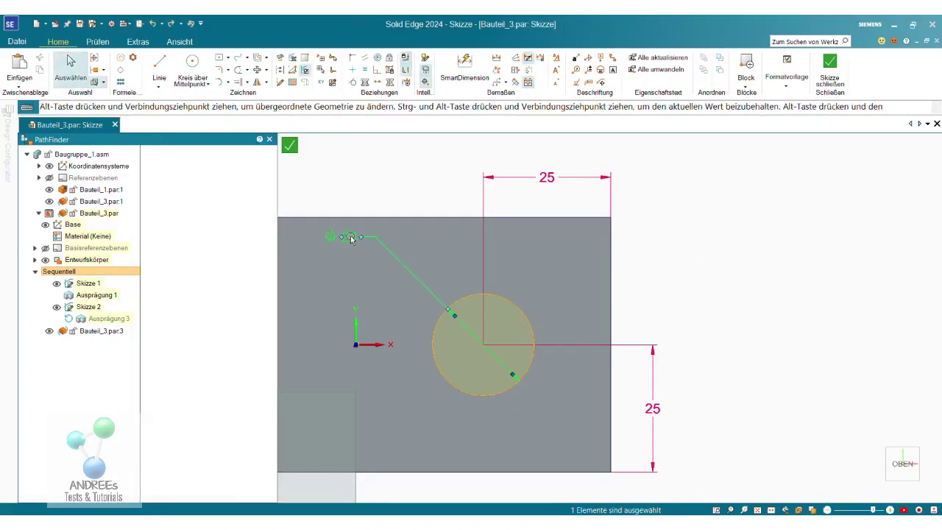
{"action": "left_click", "coordinate": [351, 239]}
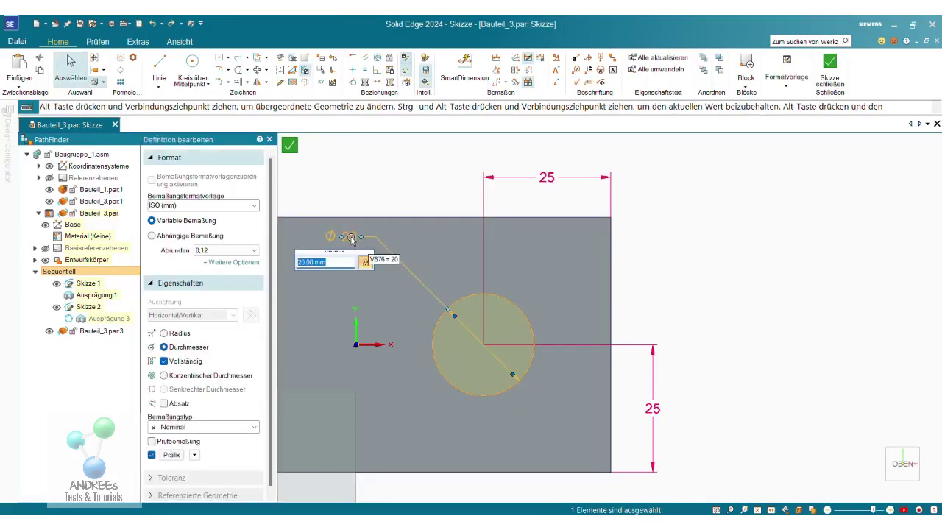
{"action": "type", "text": "30"}
{"action": "key", "text": "Return"}
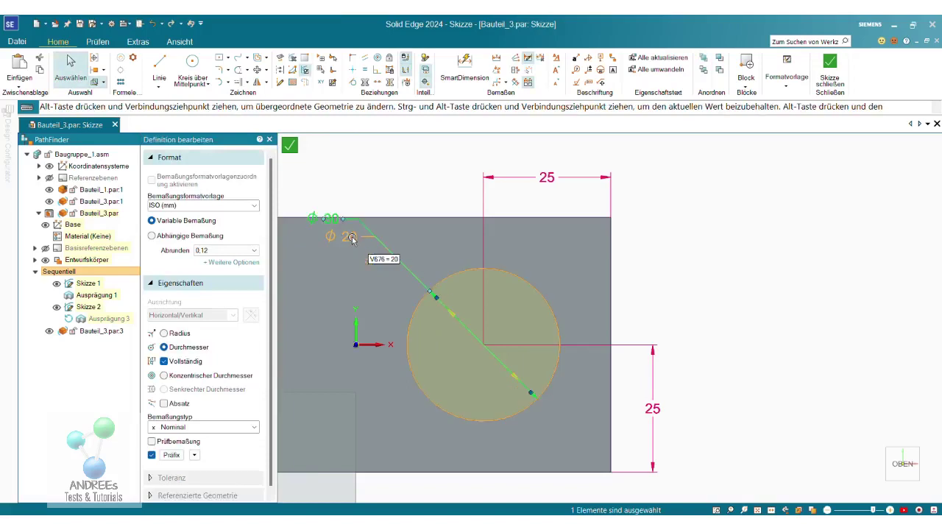
{"action": "scroll", "coordinate": [494, 256], "scroll_direction": "down", "scroll_amount": 2}
{"action": "scroll", "coordinate": [495, 256], "scroll_direction": "down", "scroll_amount": 2}
{"action": "scroll", "coordinate": [495, 256], "scroll_direction": "down", "scroll_amount": 2}
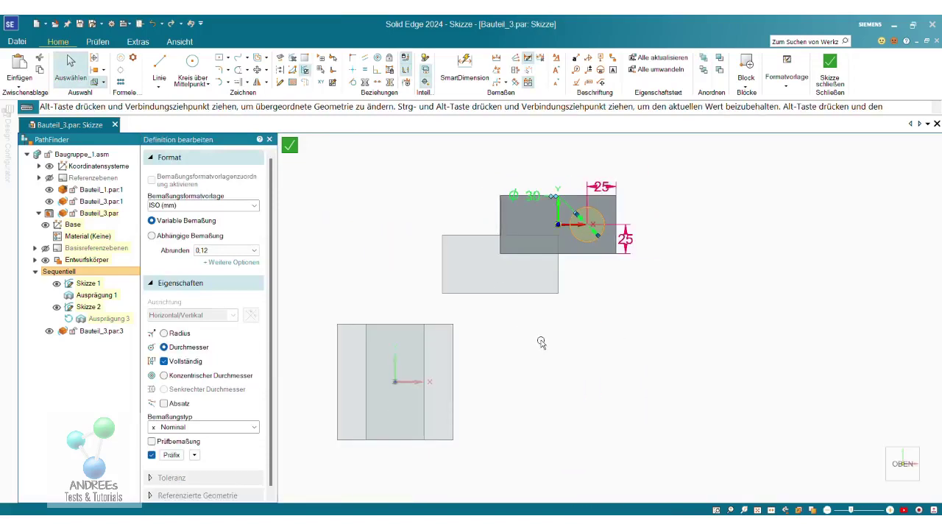
{"action": "middle_click_drag", "start_coordinate": [542, 341], "coordinate": [507, 292]}
{"action": "left_click", "coordinate": [294, 149]}
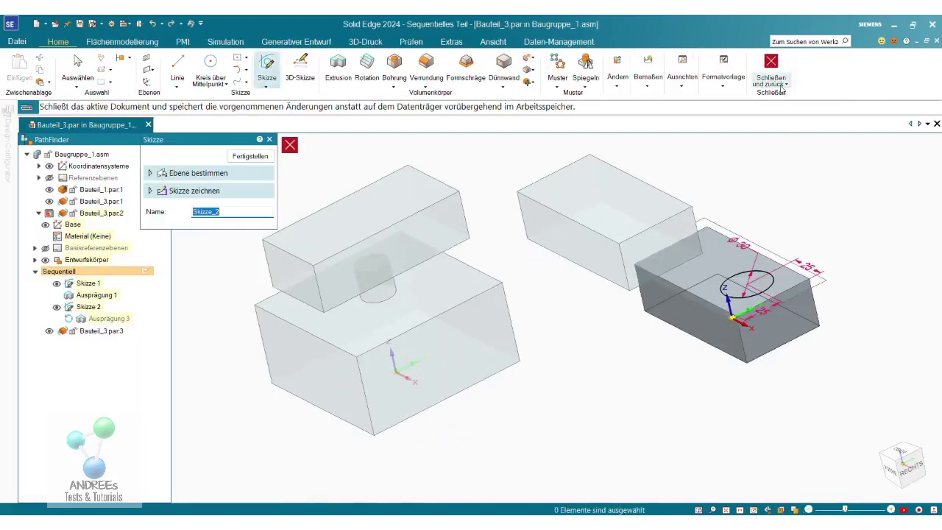
Step: Close the part, return to Baugruppe_1.asm, and fit the whole assembly in view
{"action": "left_click", "coordinate": [777, 71]}
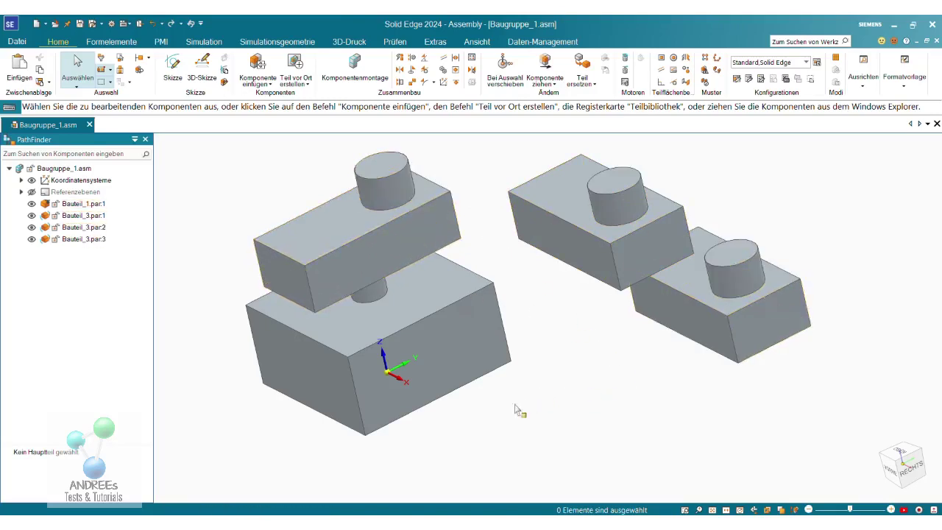
{"action": "key", "text": "ctrl+i"}
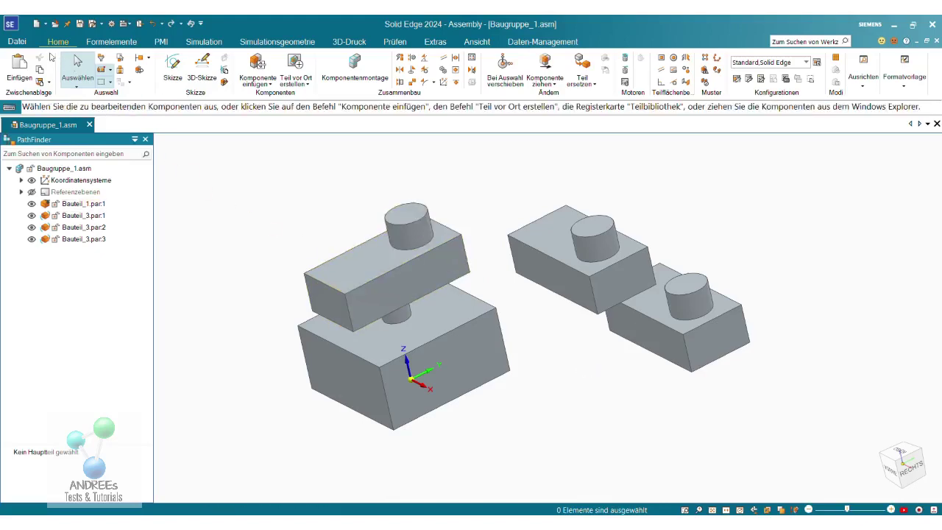
Step: Open Bauteil_3.par from the recent files, accepting the unsaved-changes warning
{"action": "left_click", "coordinate": [16, 43]}
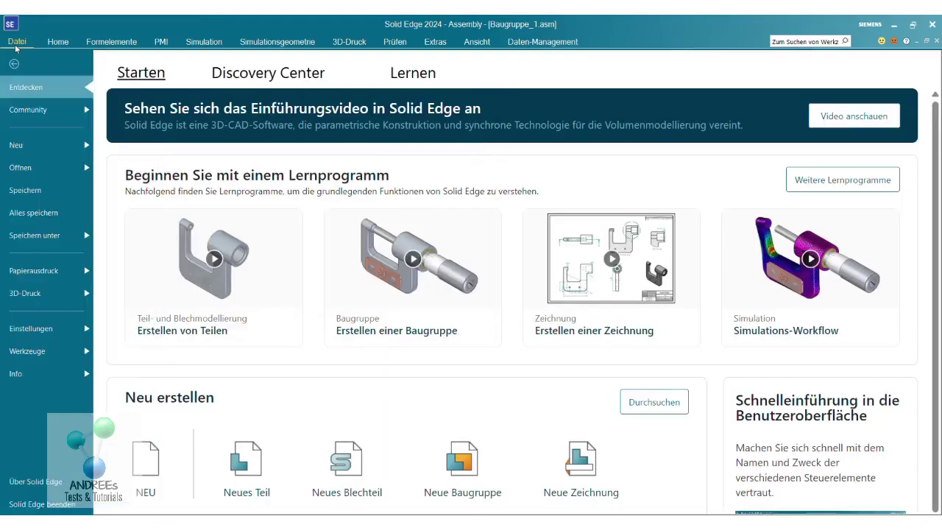
{"action": "left_click", "coordinate": [26, 168]}
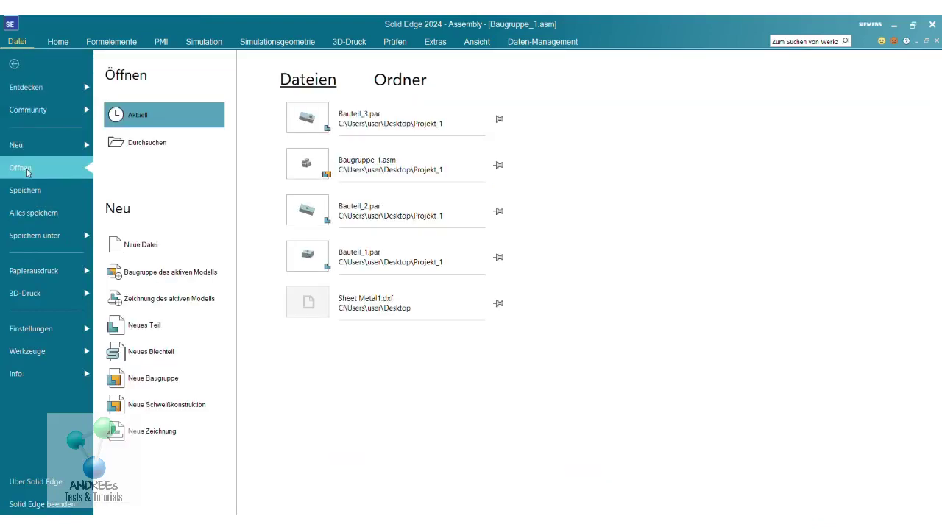
{"action": "left_click", "coordinate": [389, 124]}
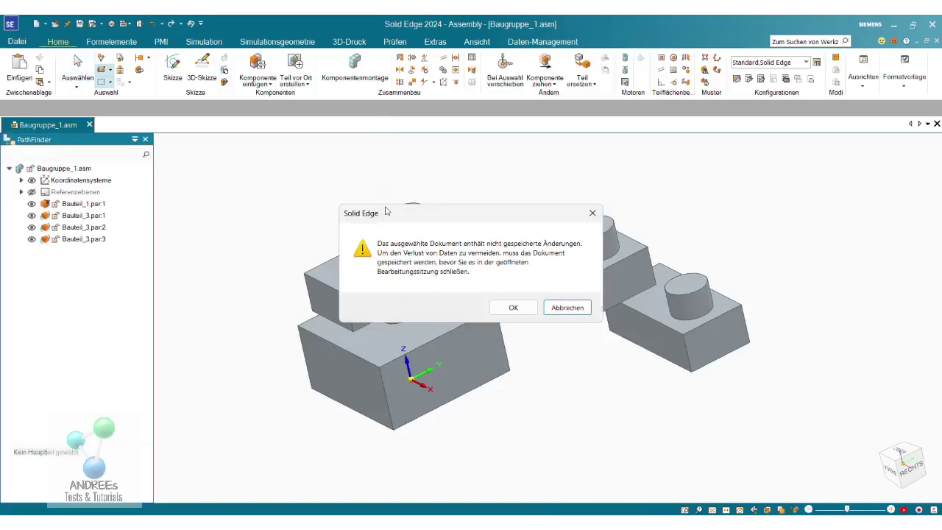
{"action": "left_click", "coordinate": [522, 313]}
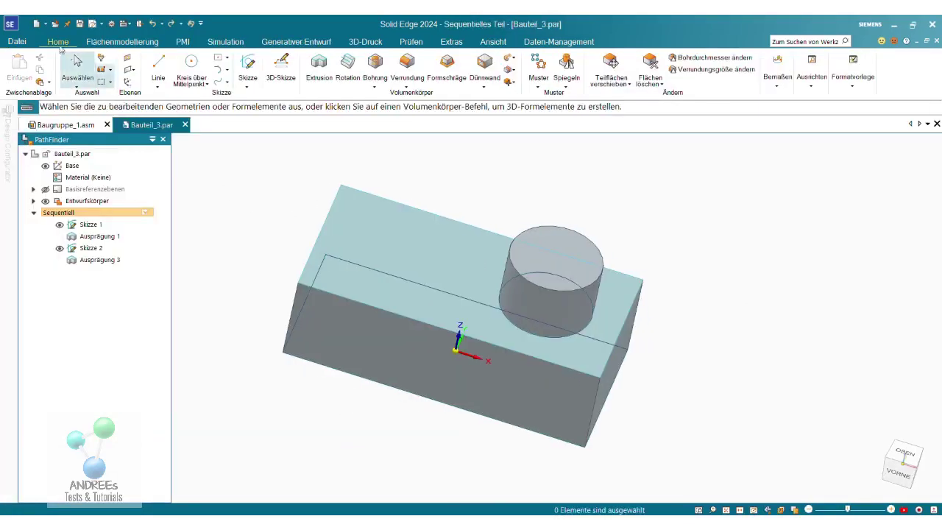
Step: Save a copy of the part as Bauteil_4.par in Projekt_1
{"action": "left_click", "coordinate": [15, 42]}
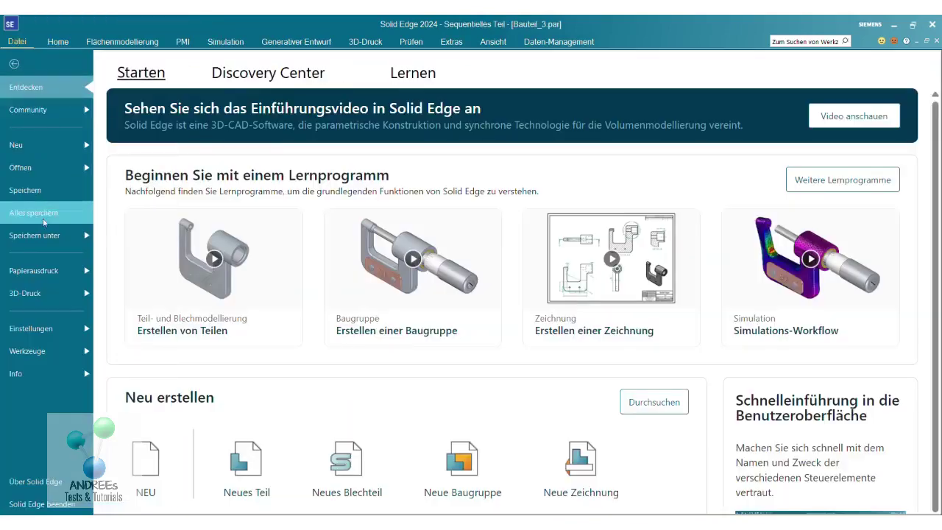
{"action": "left_click", "coordinate": [46, 242]}
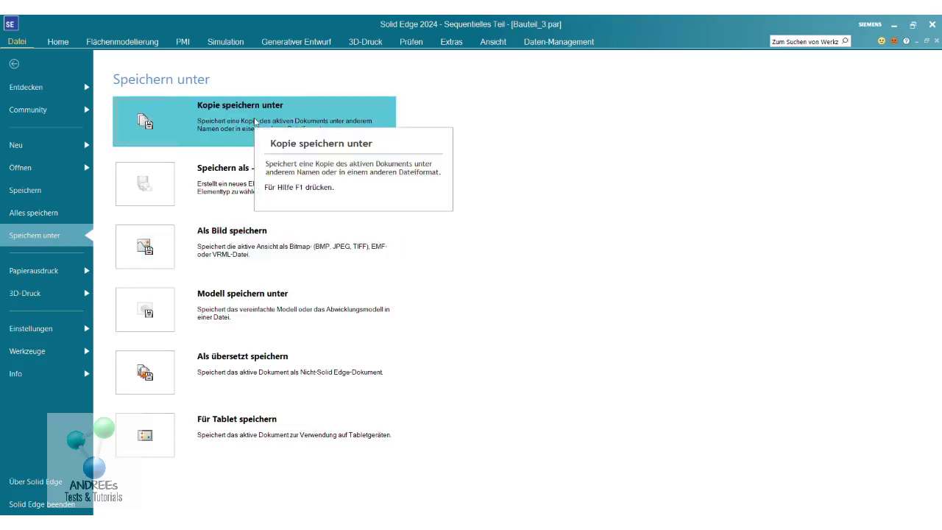
{"action": "left_click", "coordinate": [254, 120]}
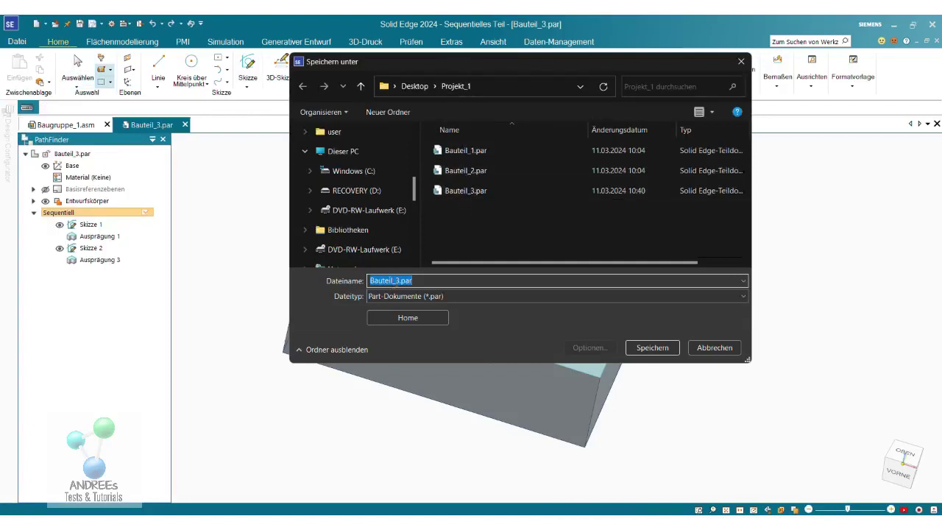
{"action": "left_click", "coordinate": [397, 280]}
{"action": "key", "text": "BackSpace"}
{"action": "type", "text": "4"}
{"action": "left_click", "coordinate": [666, 348]}
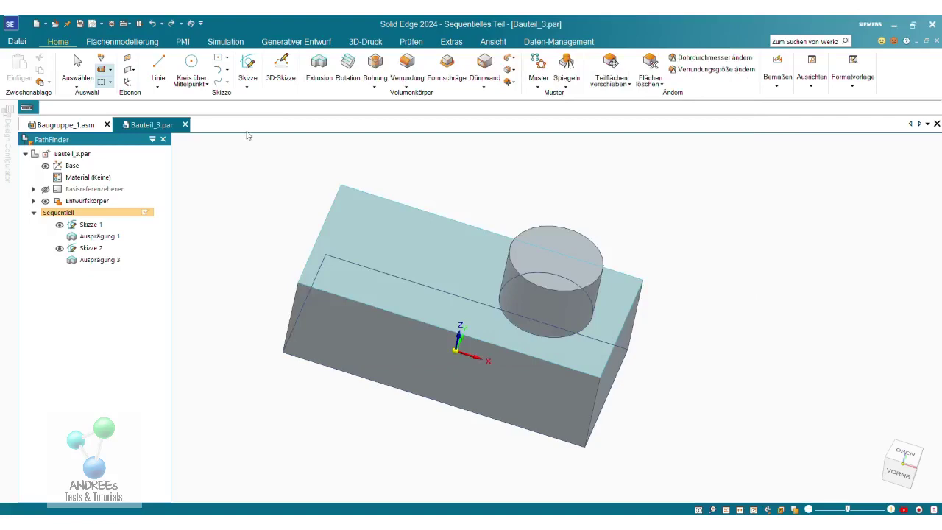
Step: Open Bauteil_4.par from the recent files, then switch back to the Baugruppe_1.asm tab
{"action": "left_click", "coordinate": [16, 43]}
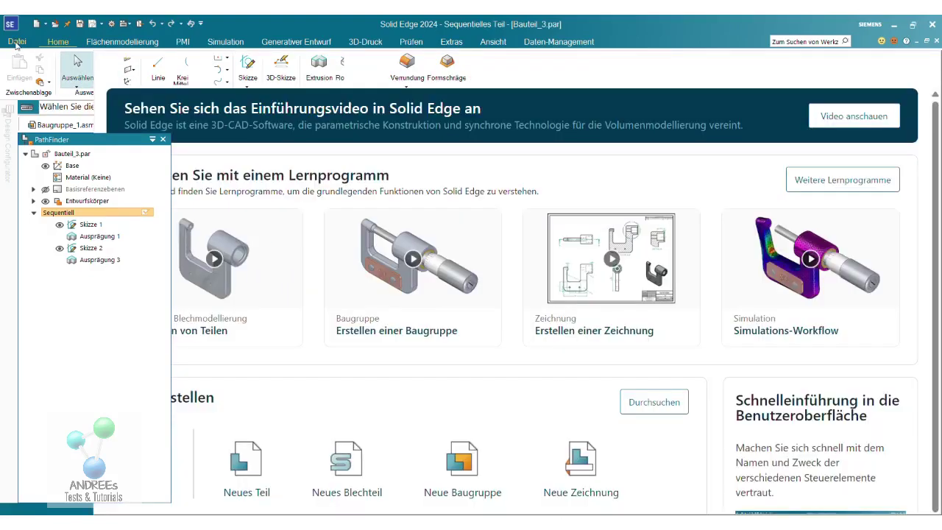
{"action": "left_click", "coordinate": [33, 170]}
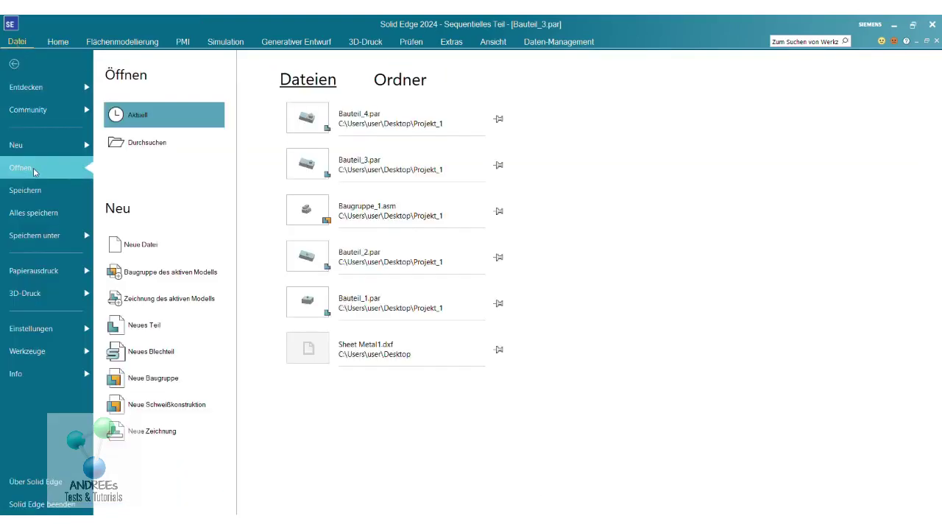
{"action": "left_click", "coordinate": [357, 125]}
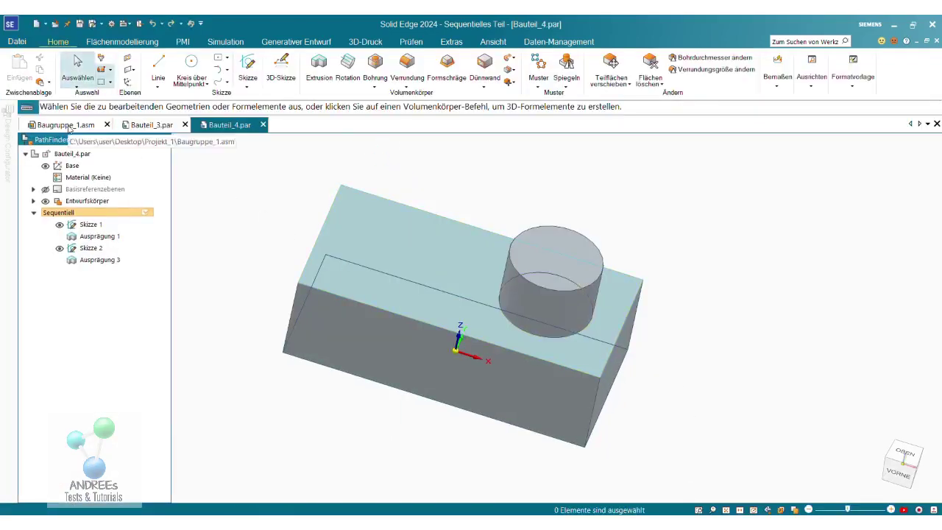
{"action": "left_click", "coordinate": [91, 128]}
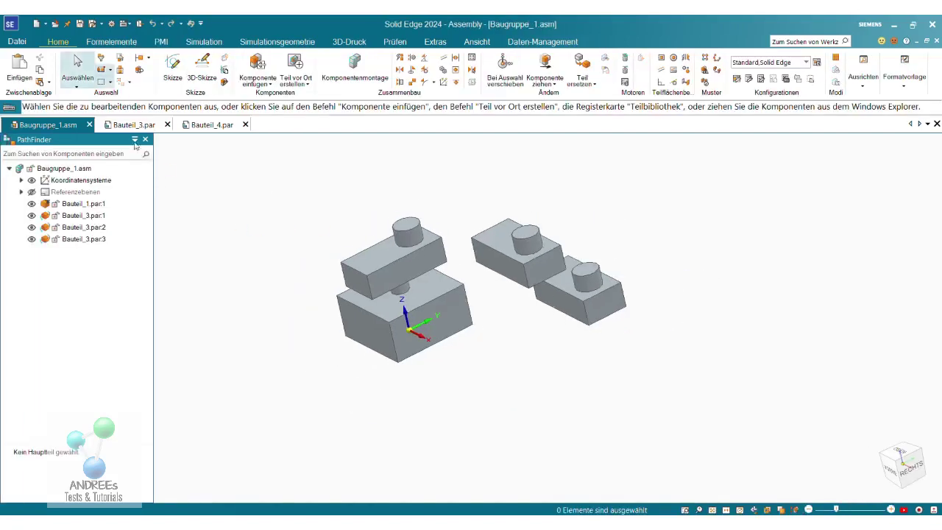
Step: Insert Bauteil_4.par from the part library below the other parts, without relationships
{"action": "left_click", "coordinate": [266, 87]}
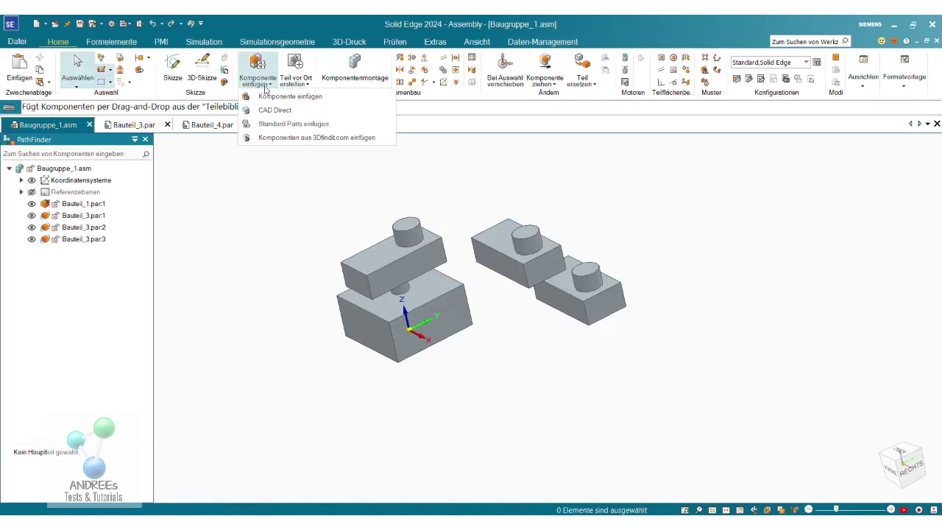
{"action": "left_click", "coordinate": [268, 99]}
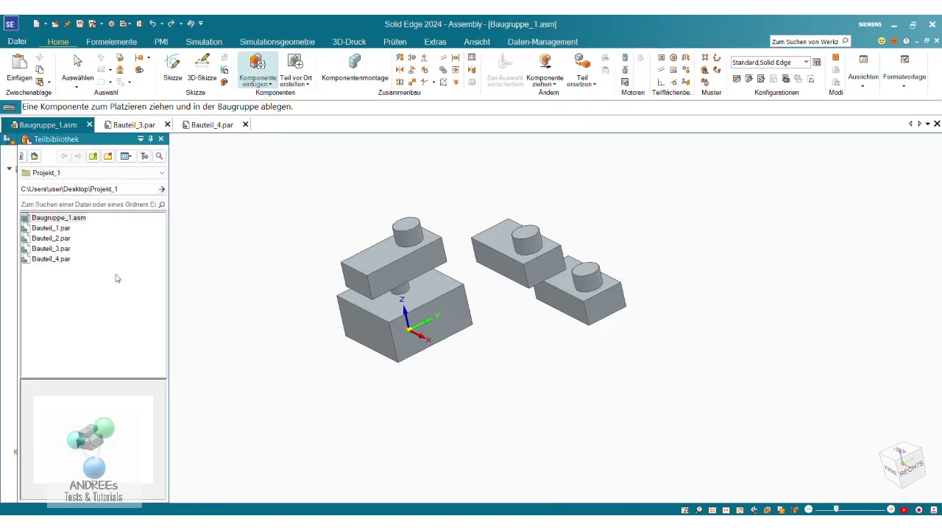
{"action": "left_click_drag", "start_coordinate": [49, 263], "coordinate": [529, 405]}
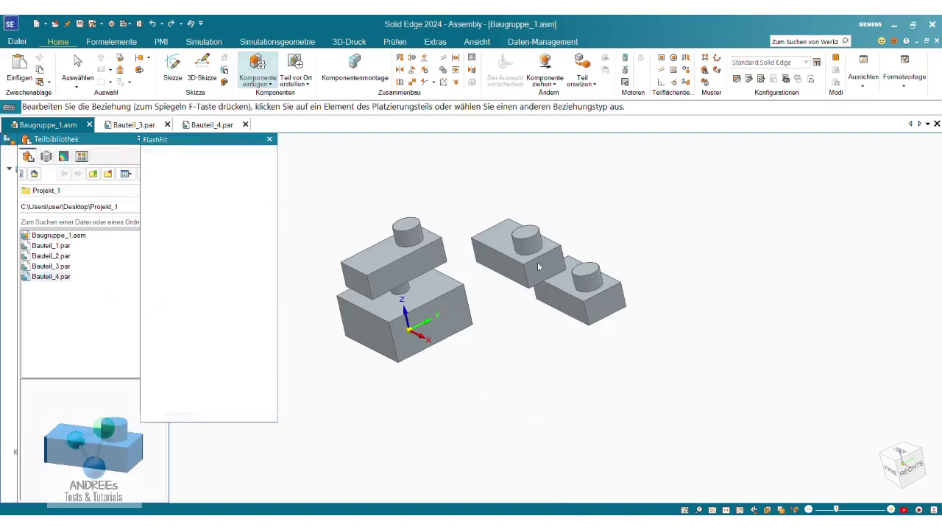
{"action": "left_click", "coordinate": [269, 139]}
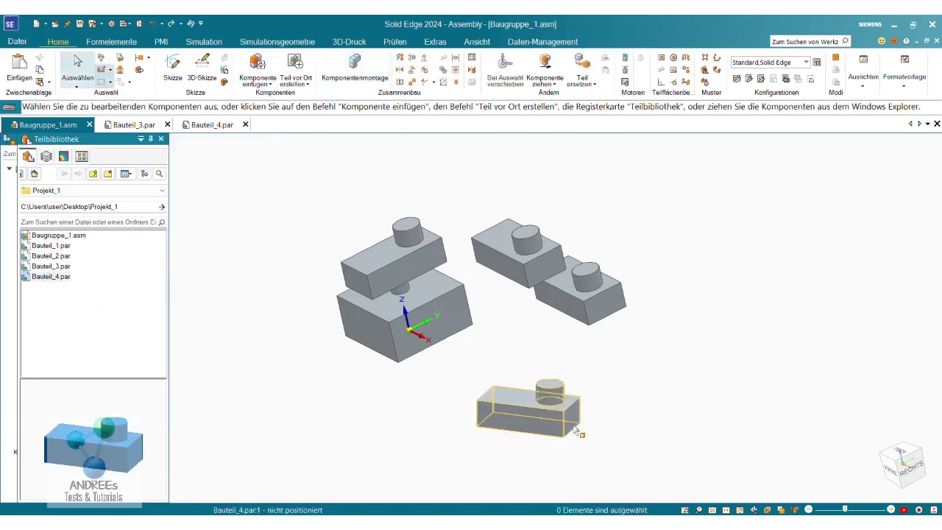
Step: Zoom in and open the newly placed Bauteil_4 in the part environment
{"action": "scroll", "coordinate": [580, 429], "scroll_direction": "up", "scroll_amount": 1}
{"action": "scroll", "coordinate": [580, 428], "scroll_direction": "up", "scroll_amount": 2}
{"action": "left_click", "coordinate": [528, 398]}
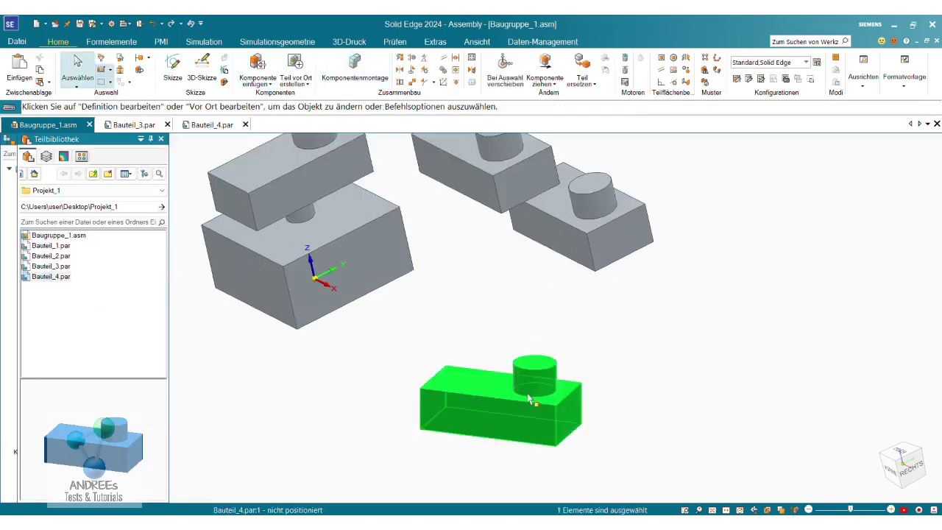
{"action": "double_click", "coordinate": [528, 399]}
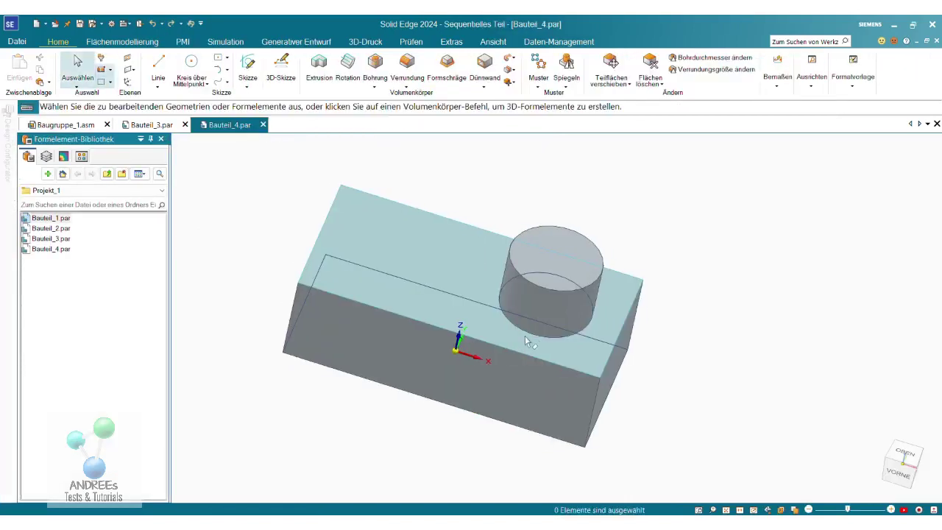
Step: Open Bauteil_4's pin sketch Skizze 2 for profile editing
{"action": "left_click", "coordinate": [52, 250]}
{"action": "left_click", "coordinate": [161, 140]}
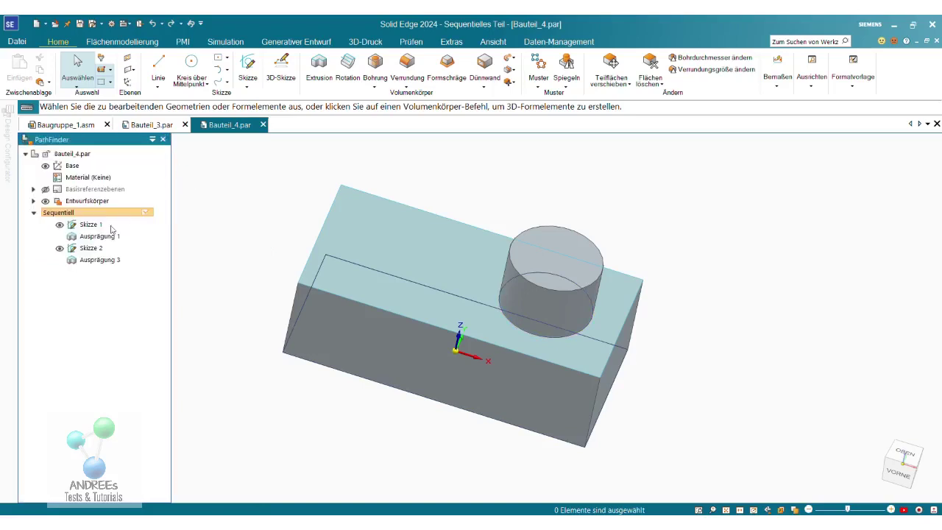
{"action": "left_click", "coordinate": [89, 250]}
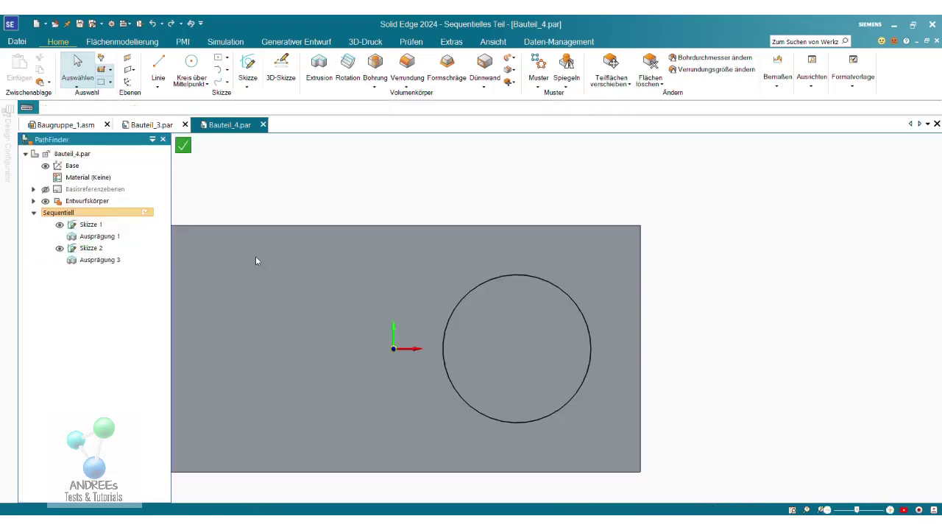
{"action": "right_click", "coordinate": [255, 256]}
{"action": "left_click", "coordinate": [199, 160]}
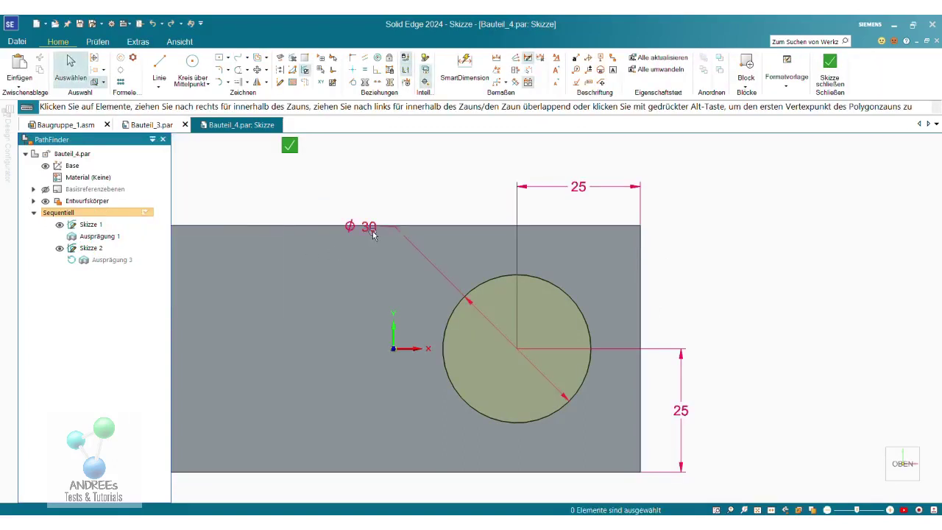
Step: Change the pin diameter from Ø30 to Ø10, then close the sketch and finish the feature
{"action": "left_click", "coordinate": [370, 229]}
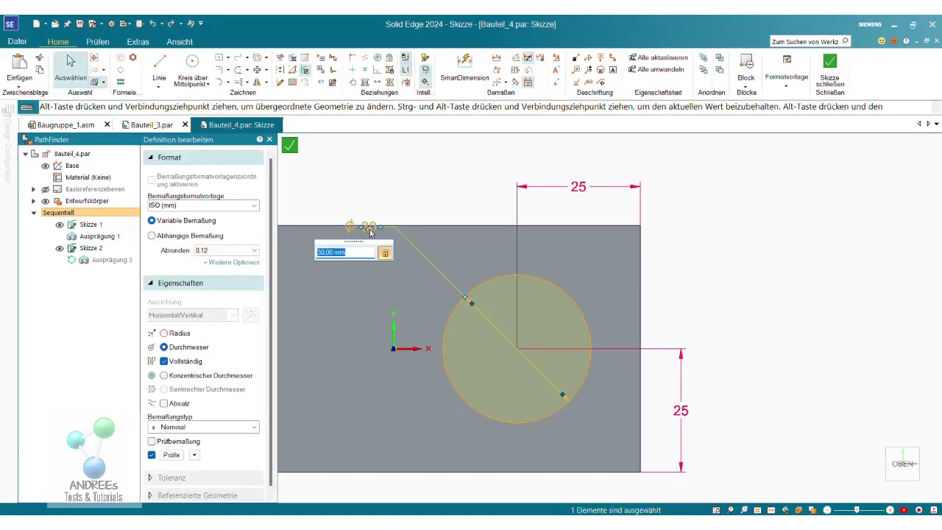
{"action": "type", "text": "10"}
{"action": "key", "text": "Return"}
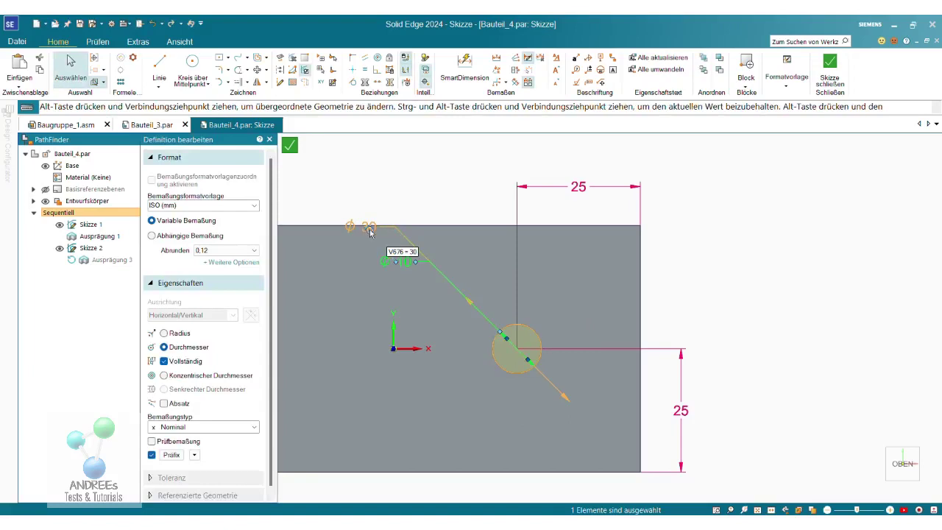
{"action": "left_click", "coordinate": [290, 147]}
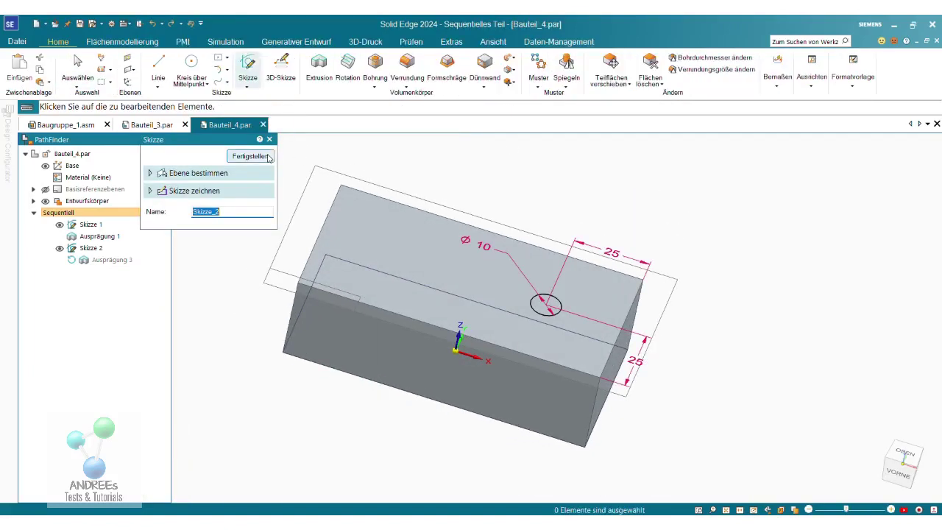
{"action": "left_click", "coordinate": [265, 157]}
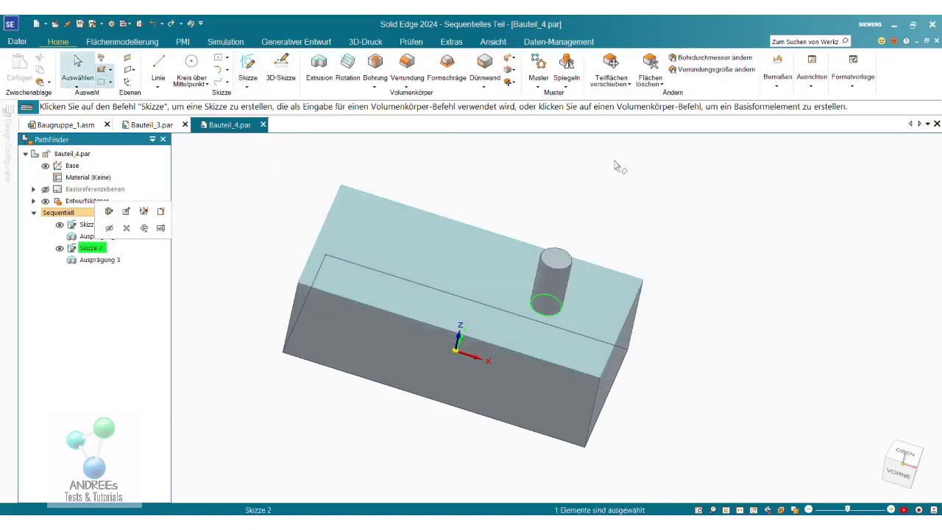
Step: Return to Baugruppe_1.asm and shift the view to show Bauteil_4's thin Ø 10 pin
{"action": "left_click", "coordinate": [76, 125]}
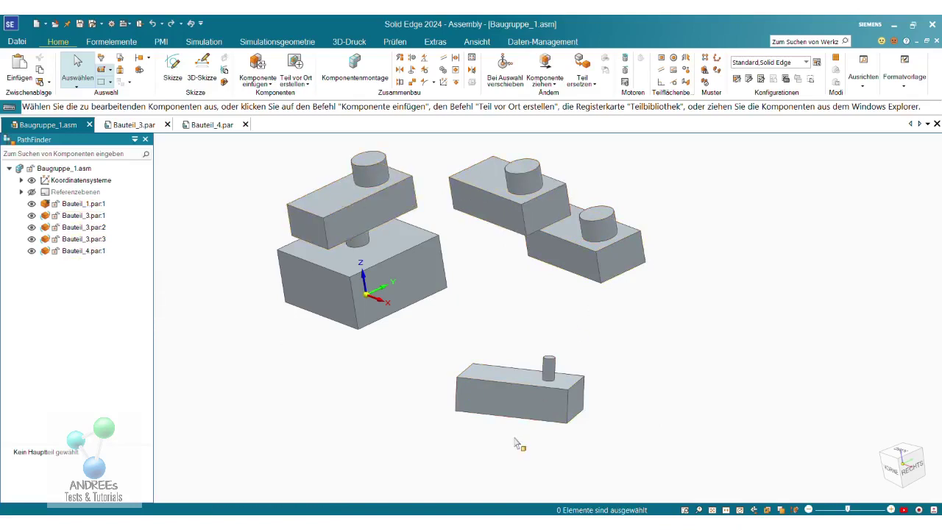
{"action": "middle_click_drag", "start_coordinate": [552, 299], "coordinate": [542, 331], "text": "shift"}
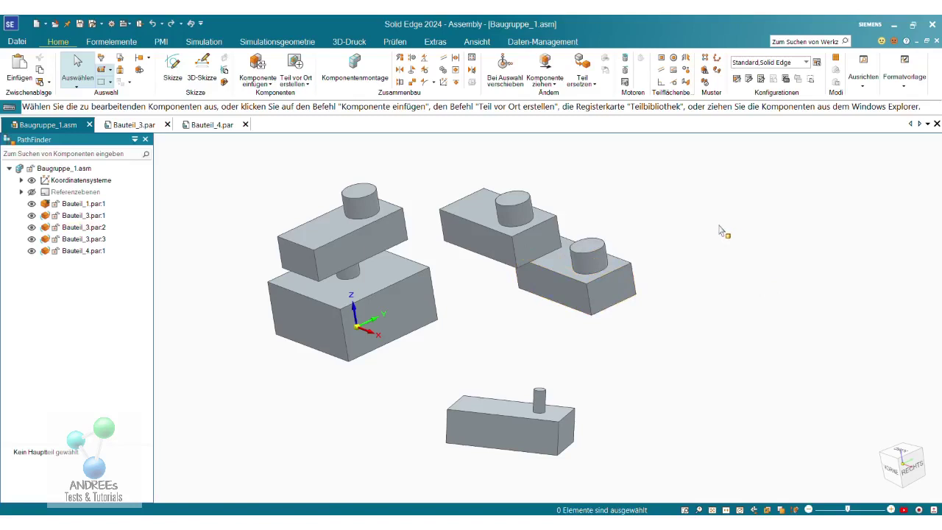
Step: Replace Bauteil_3.par:2 and Bauteil_3.par:3 with Bauteil_4.par using Teil ersetzen
{"action": "left_click", "coordinate": [586, 83]}
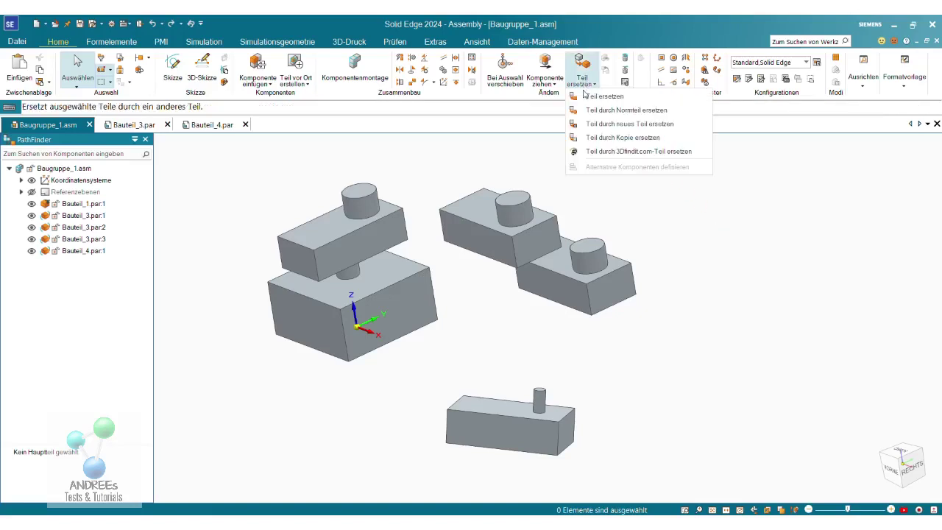
{"action": "left_click", "coordinate": [585, 97]}
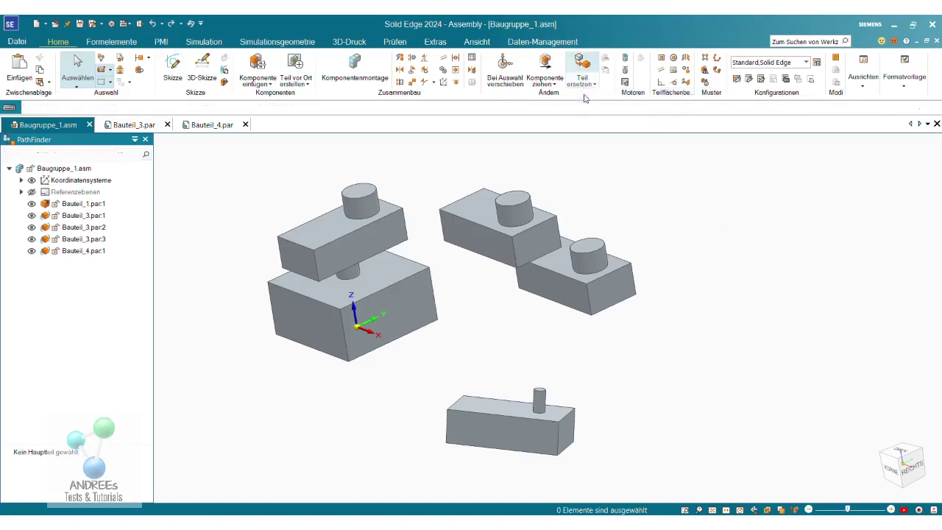
{"action": "left_click", "coordinate": [508, 209]}
{"action": "left_click", "coordinate": [581, 259]}
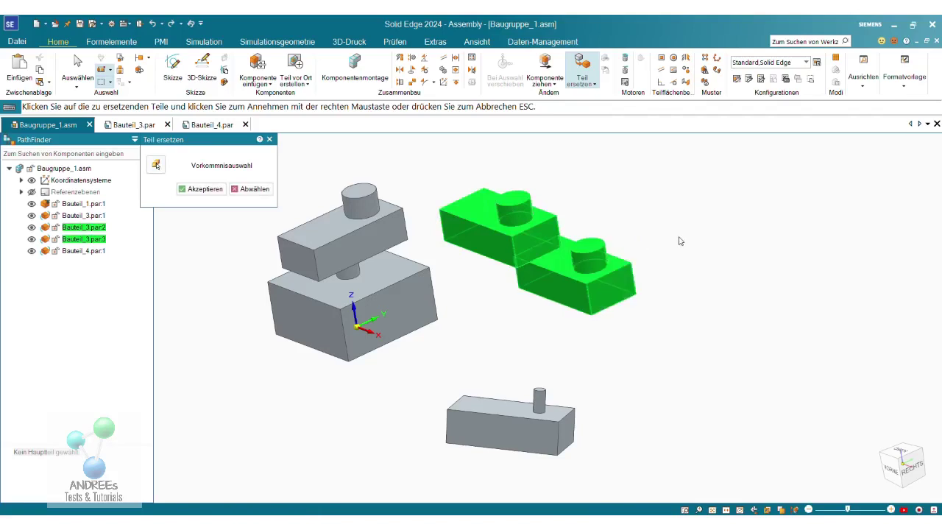
{"action": "right_click", "coordinate": [298, 168]}
{"action": "left_click", "coordinate": [442, 212]}
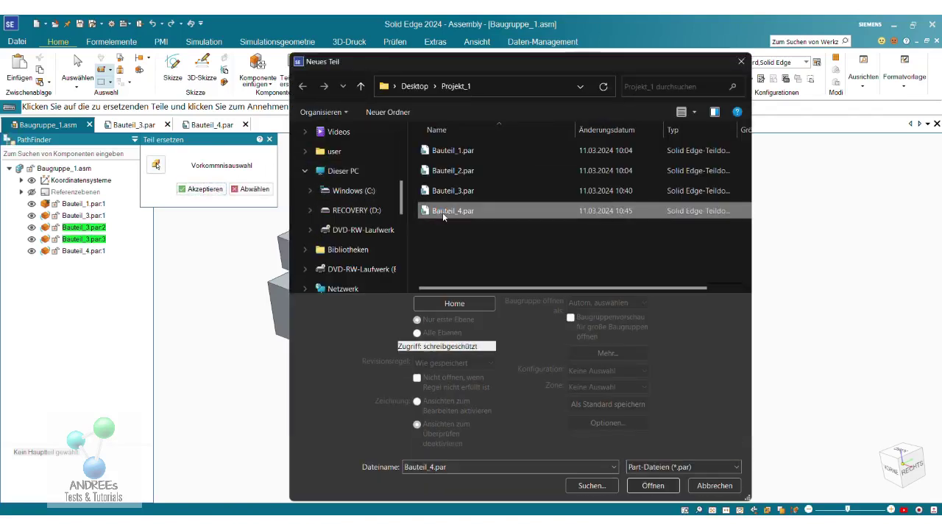
{"action": "left_click", "coordinate": [653, 485]}
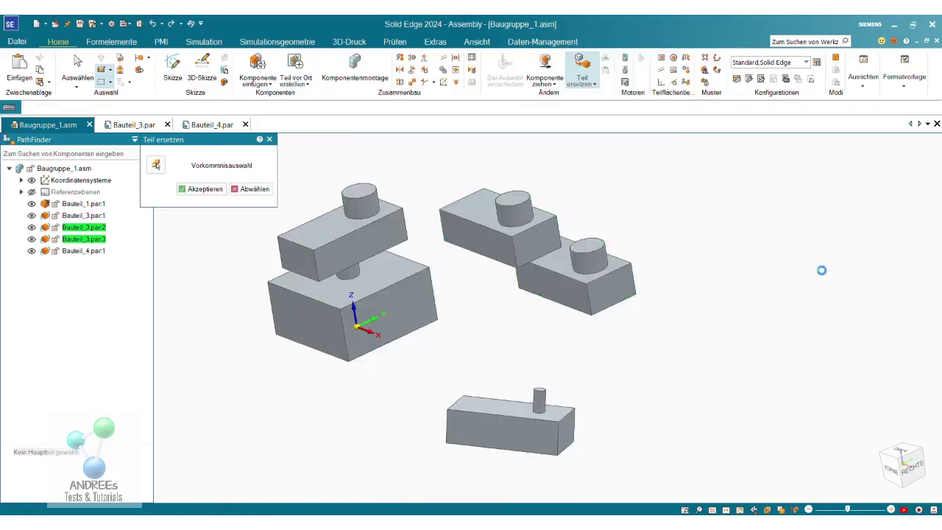